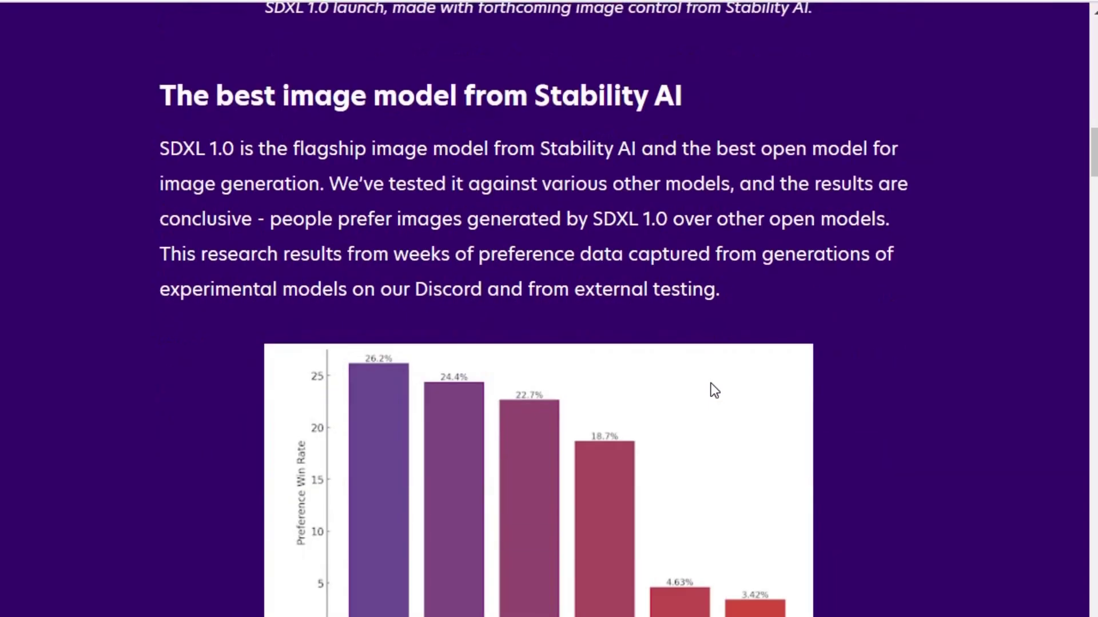
# Page through the SDXL 1.0 sample images full size, from dachshund-with-pizza to whiskey-over-ice, then close.
pyautogui.scroll(-8, 711, 383)
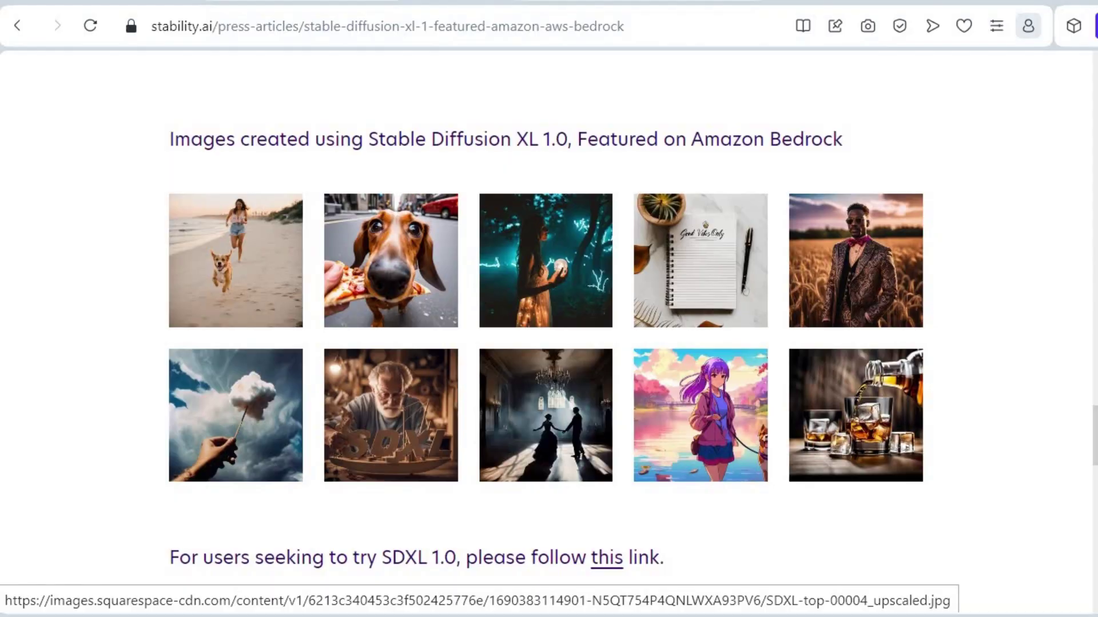
pyautogui.click(419, 280)
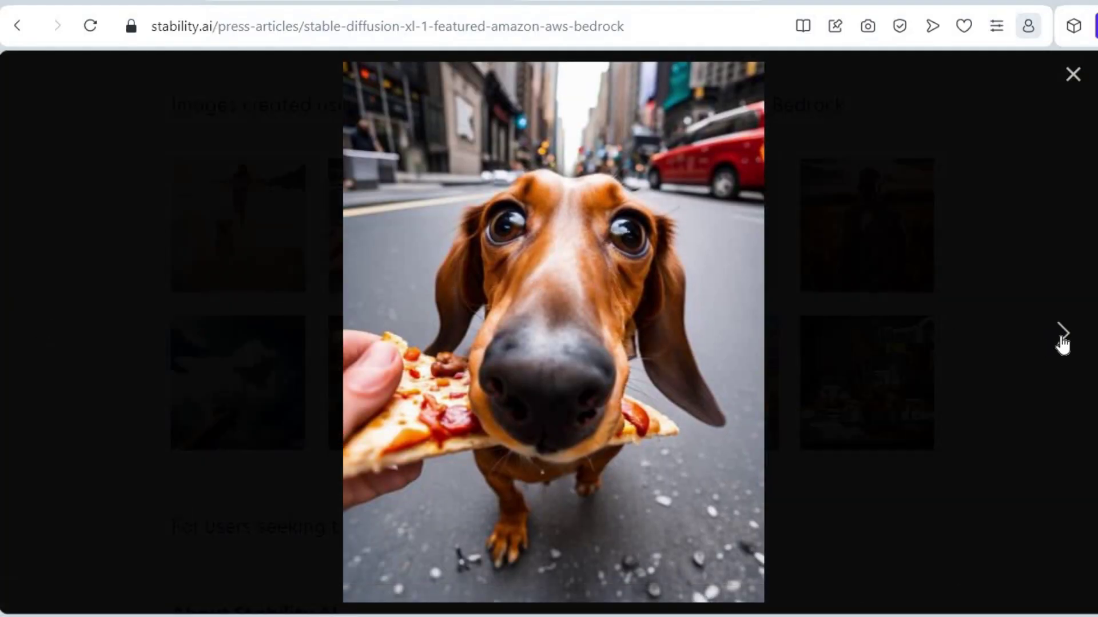
pyautogui.click(1063, 337)
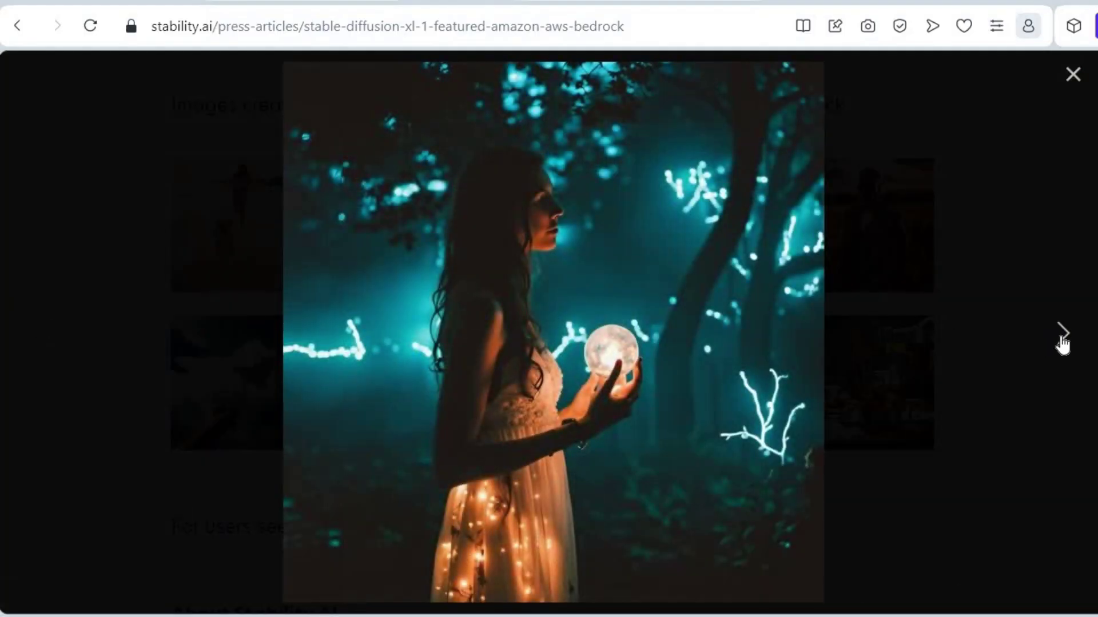
pyautogui.click(1063, 337)
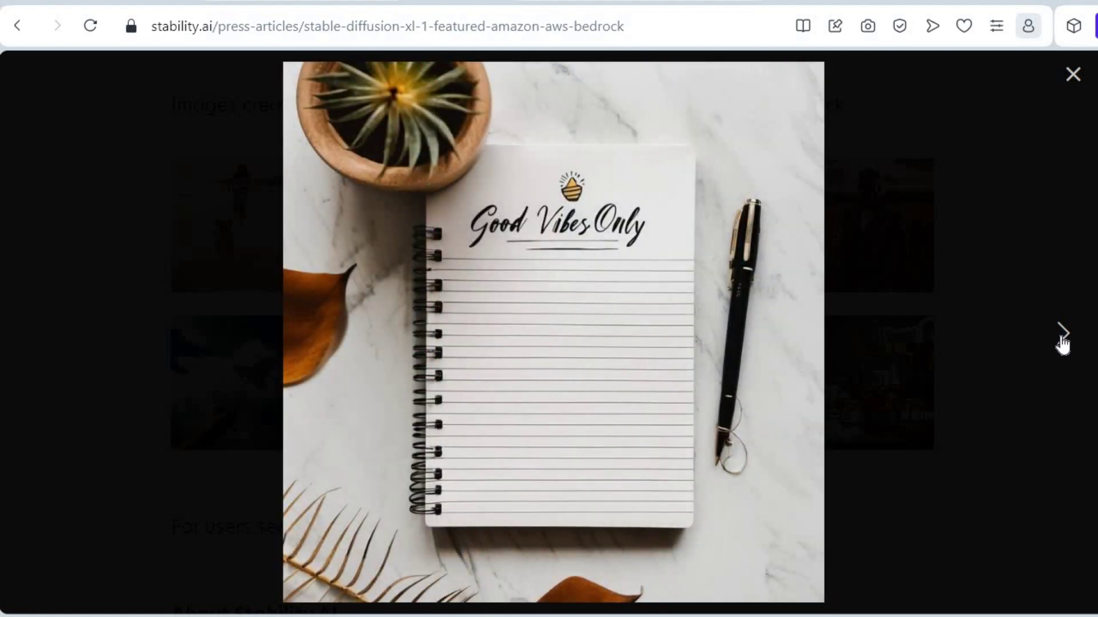
pyautogui.click(1063, 337)
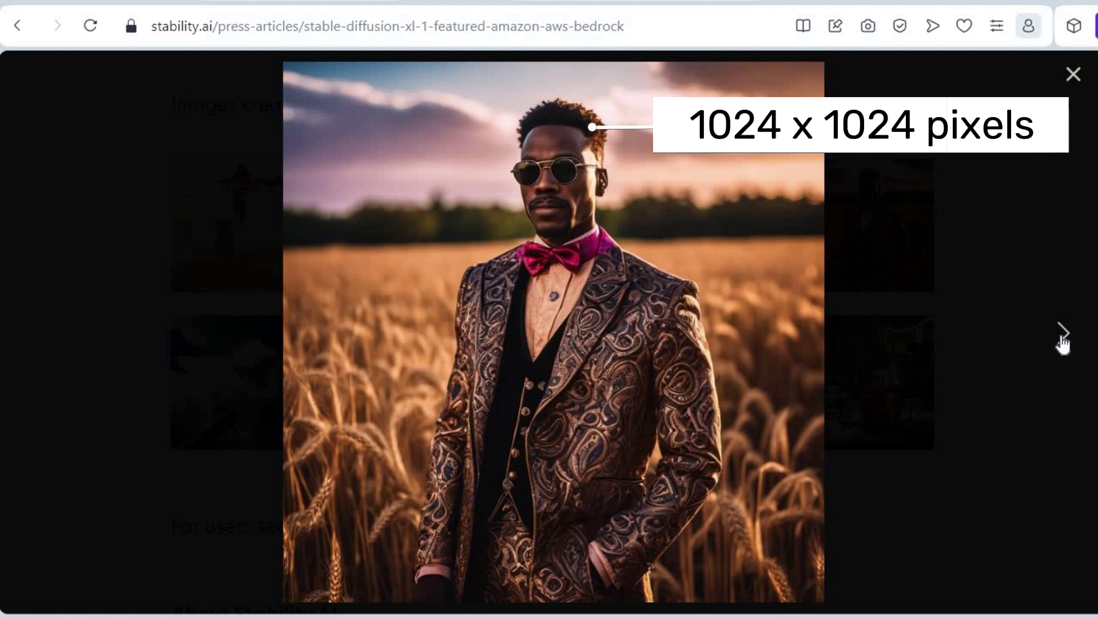
pyautogui.click(1063, 337)
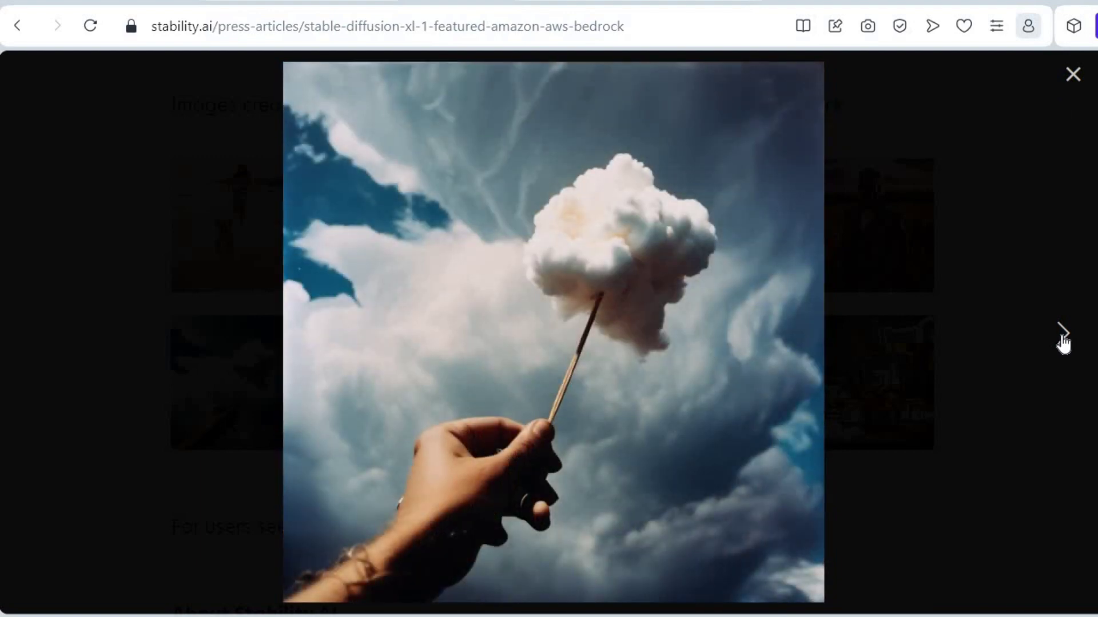
pyautogui.click(1063, 337)
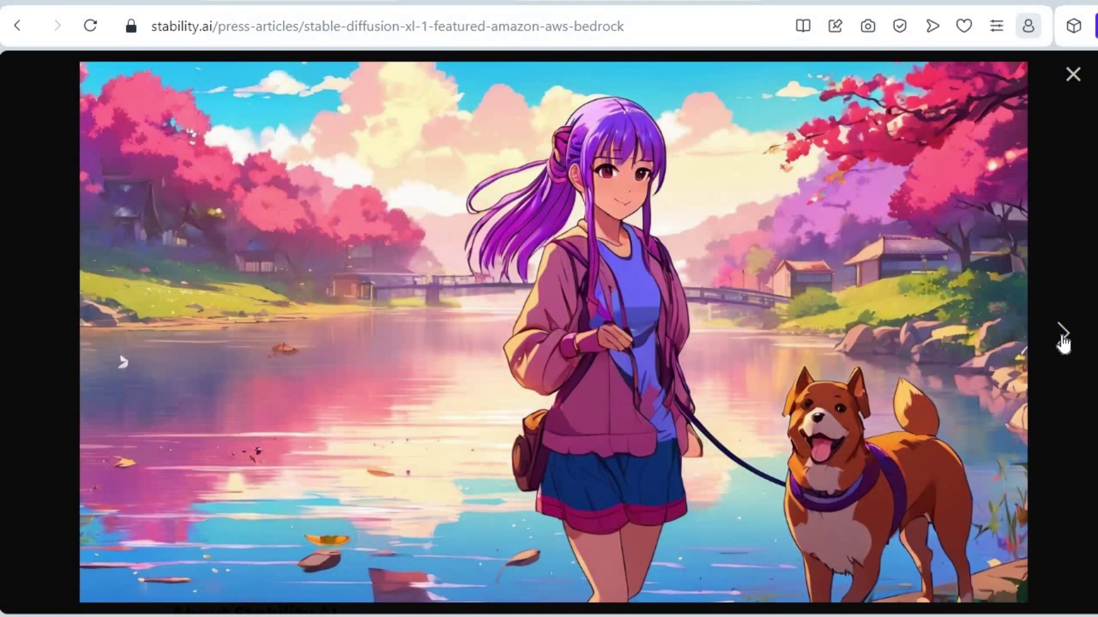
pyautogui.click(1063, 337)
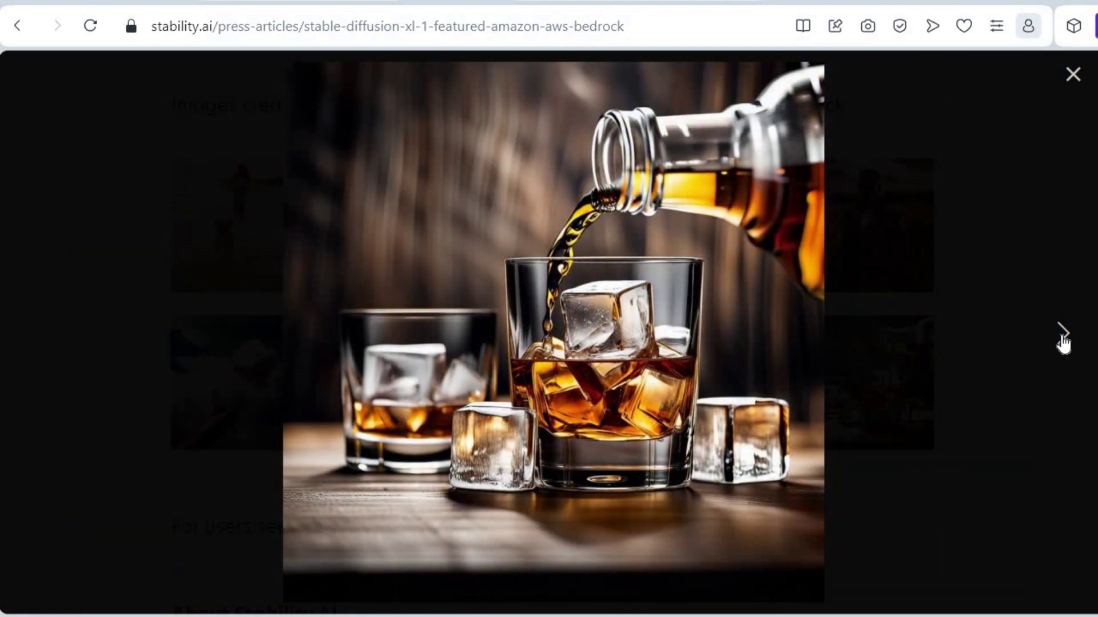
pyautogui.click(1063, 337)
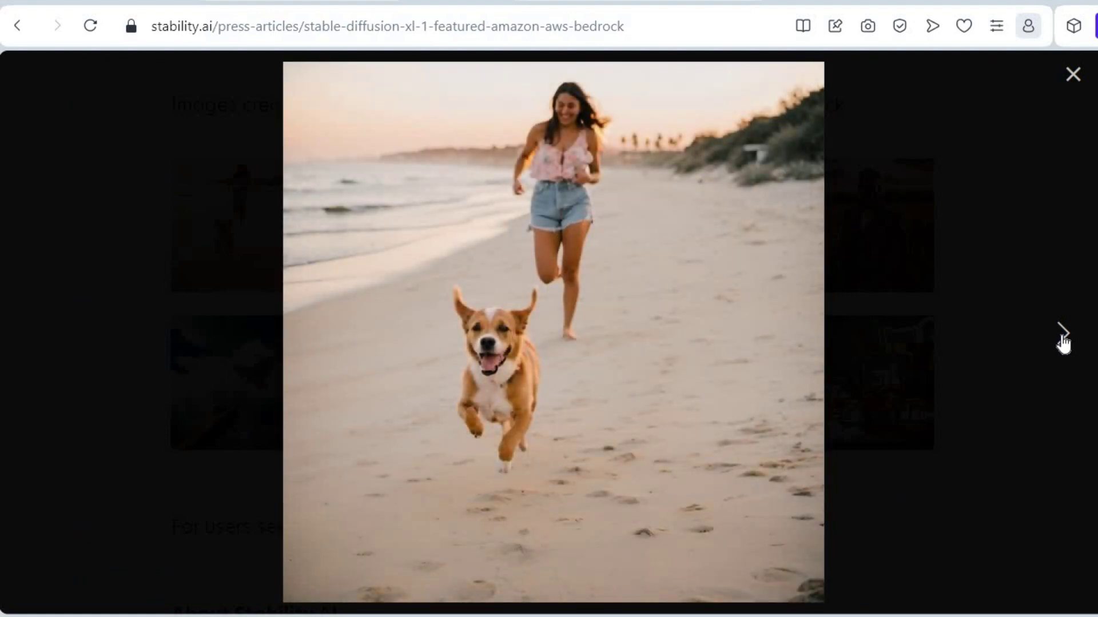
pyautogui.click(1072, 74)
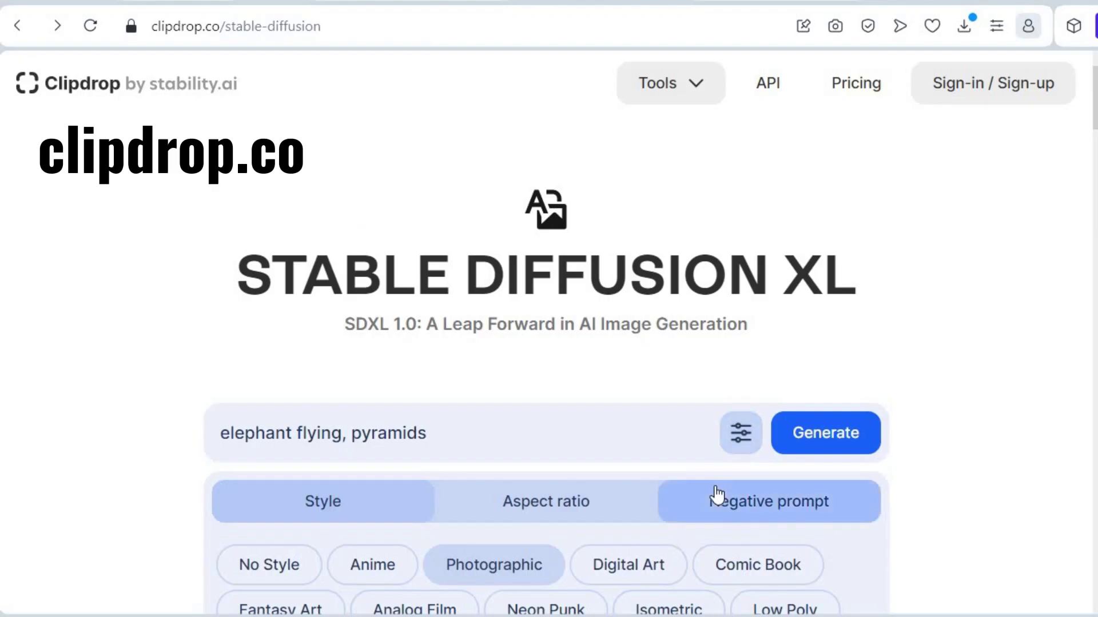
# Preview each of the four 'elephant flying, pyramids' results, including the balloon and saddled elephants.
pyautogui.scroll(-4, 600, 500)
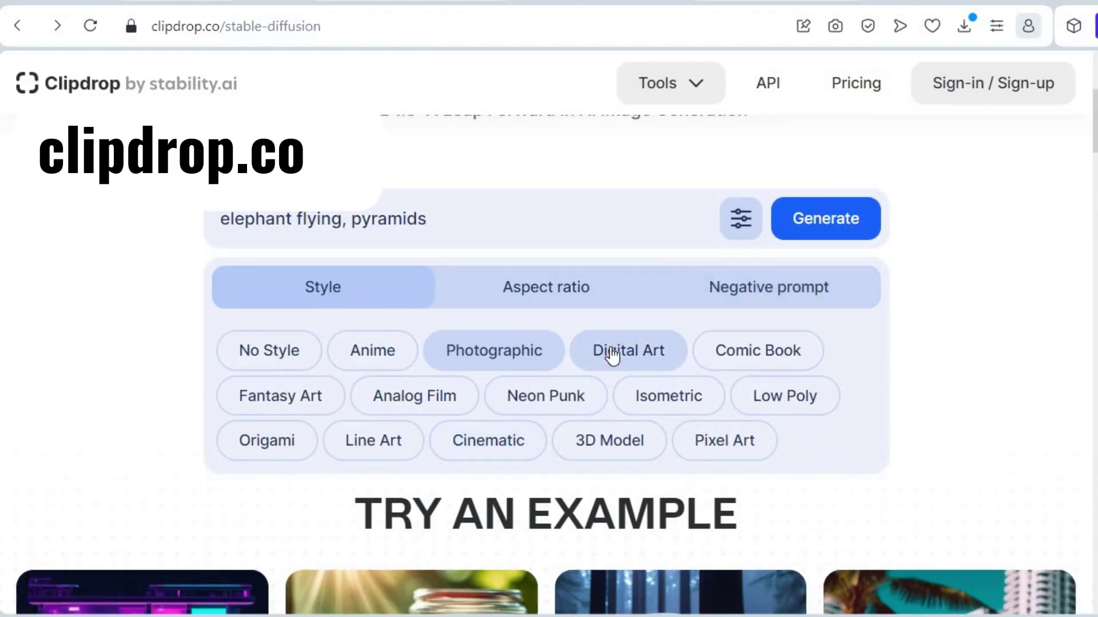
pyautogui.click(801, 229)
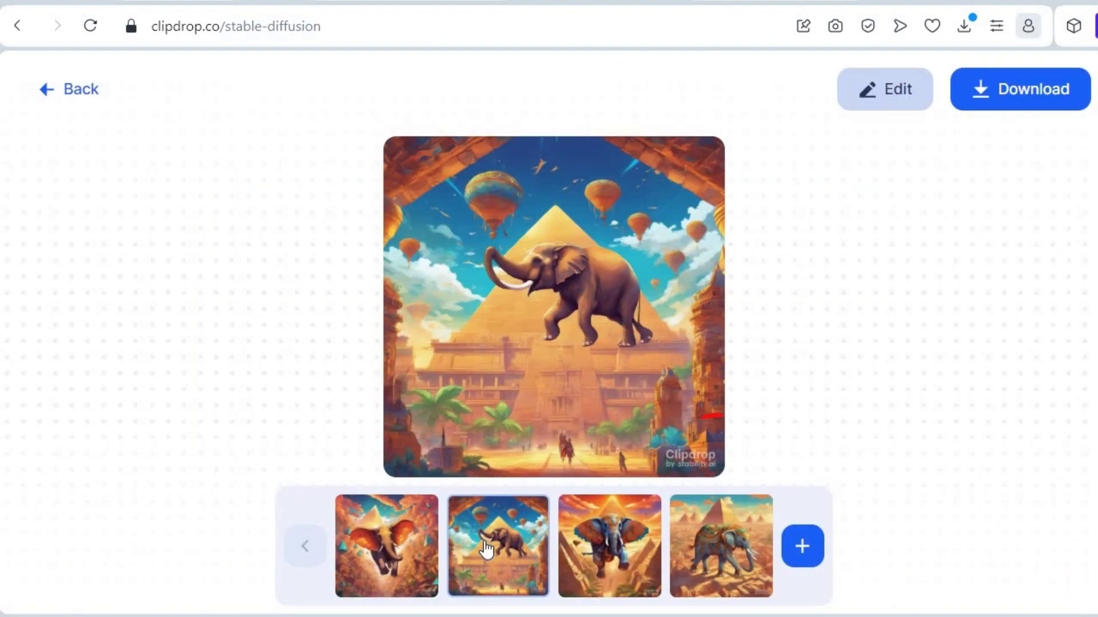
pyautogui.click(610, 546)
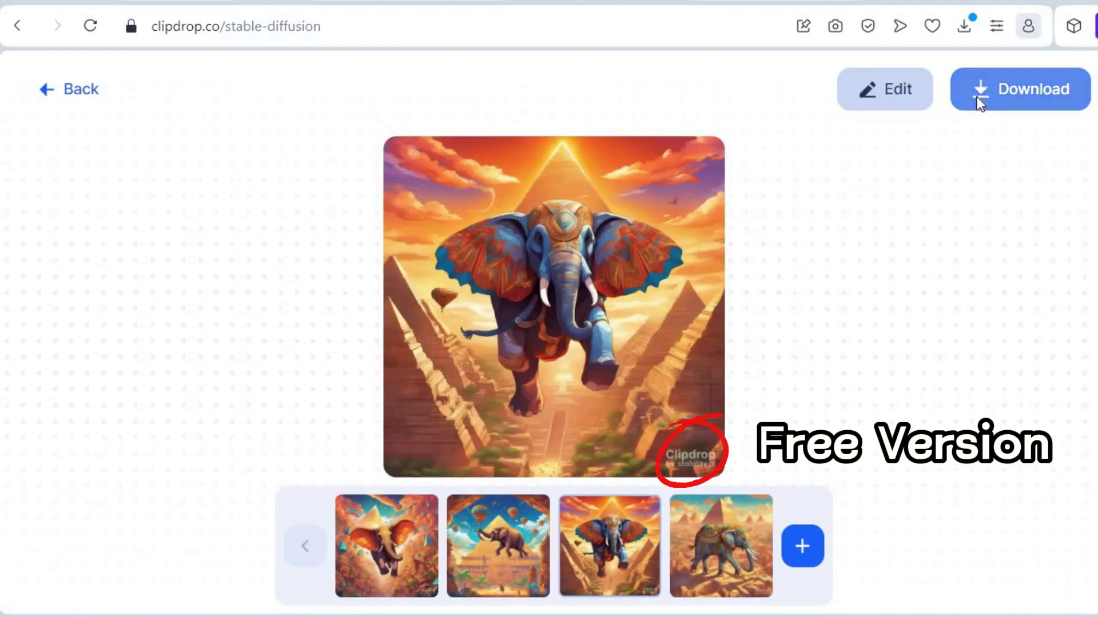
pyautogui.click(474, 546)
pyautogui.click(721, 546)
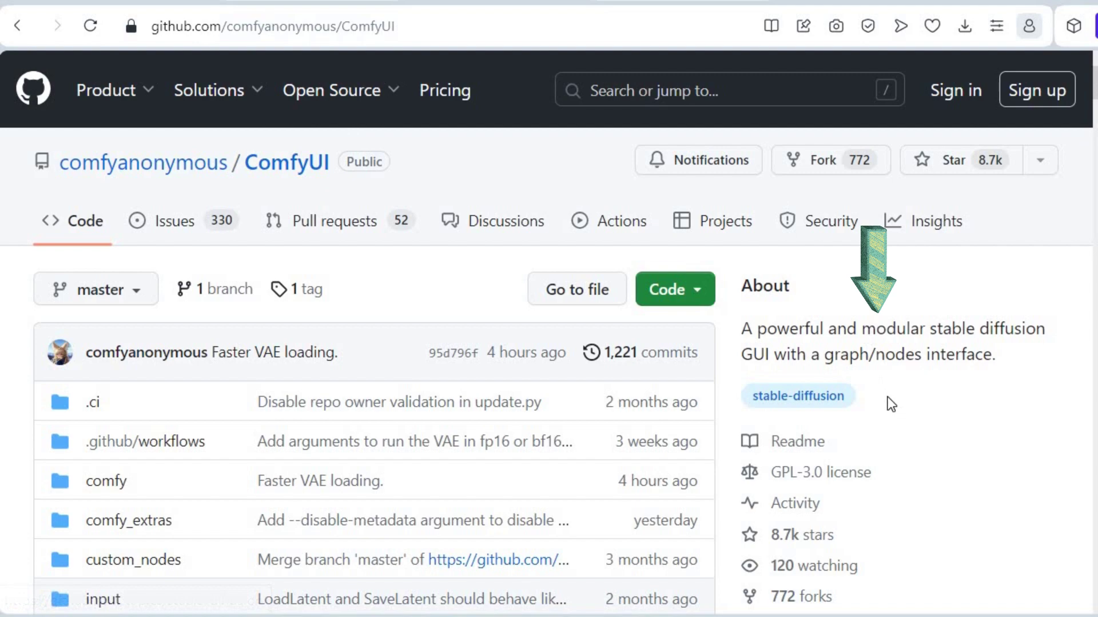
# Scroll the ComfyUI README and jump to its Installing ComfyUI section.
pyautogui.scroll(-15, 903, 418)
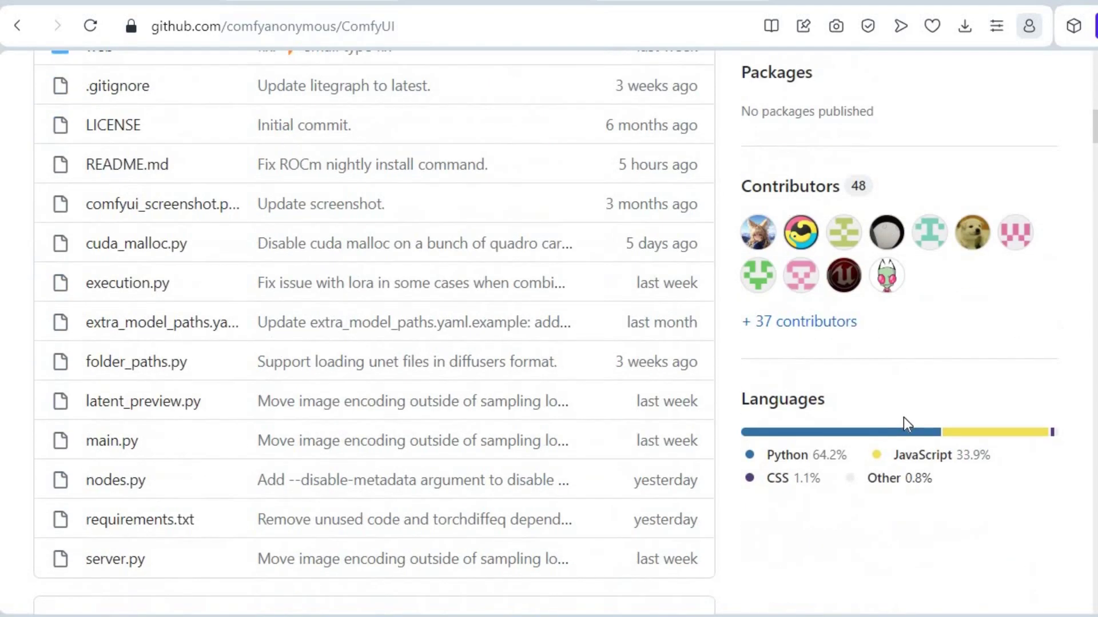
pyautogui.scroll(-2, 903, 418)
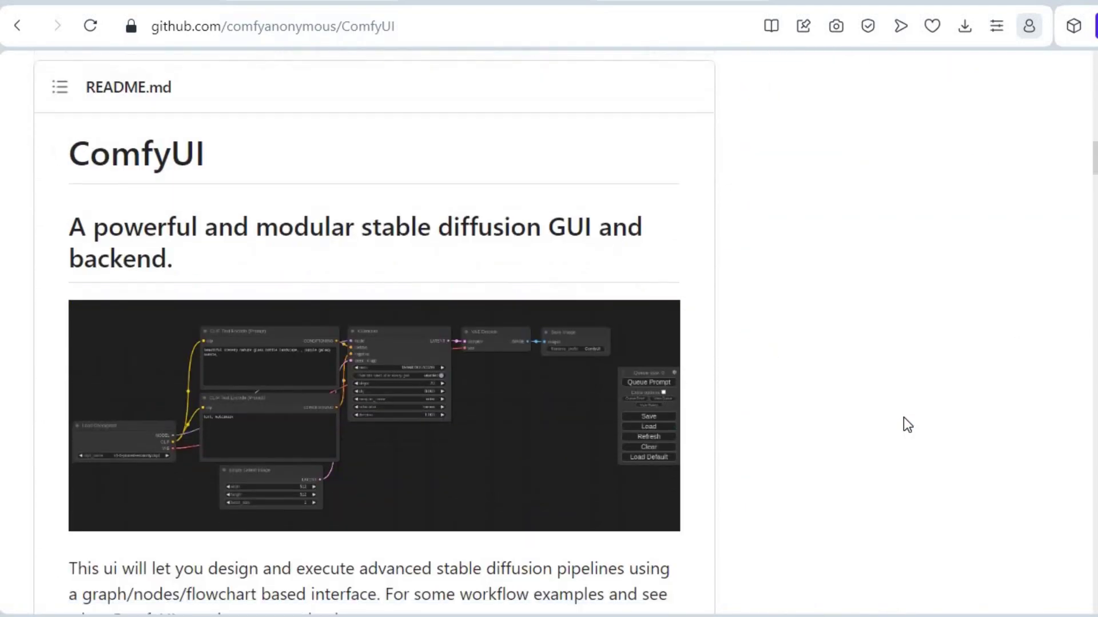
pyautogui.scroll(-10, 903, 418)
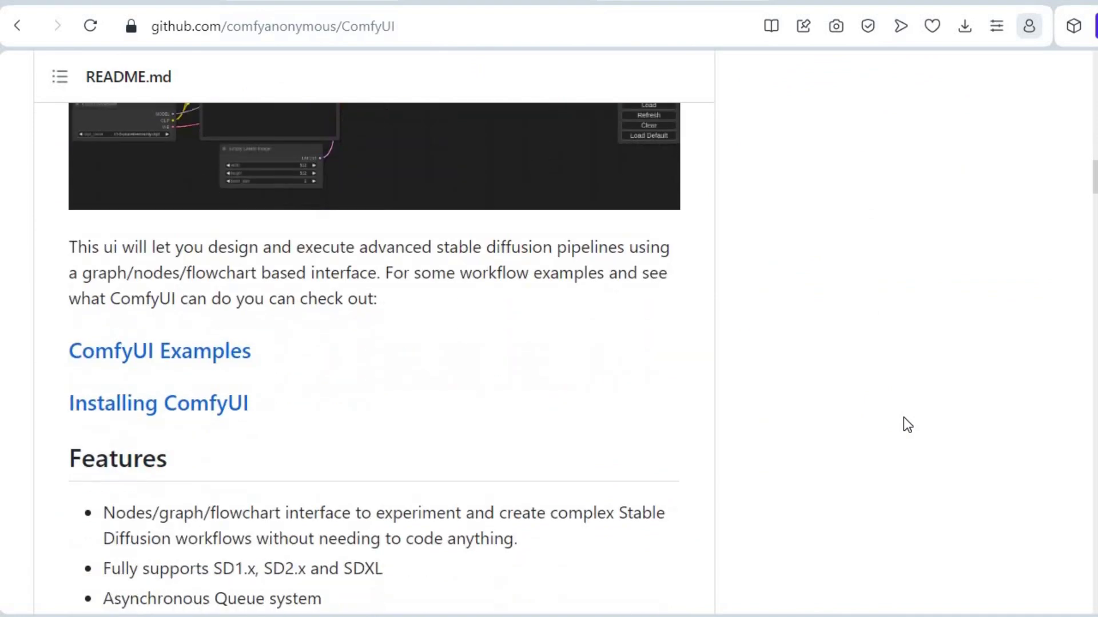
pyautogui.click(220, 191)
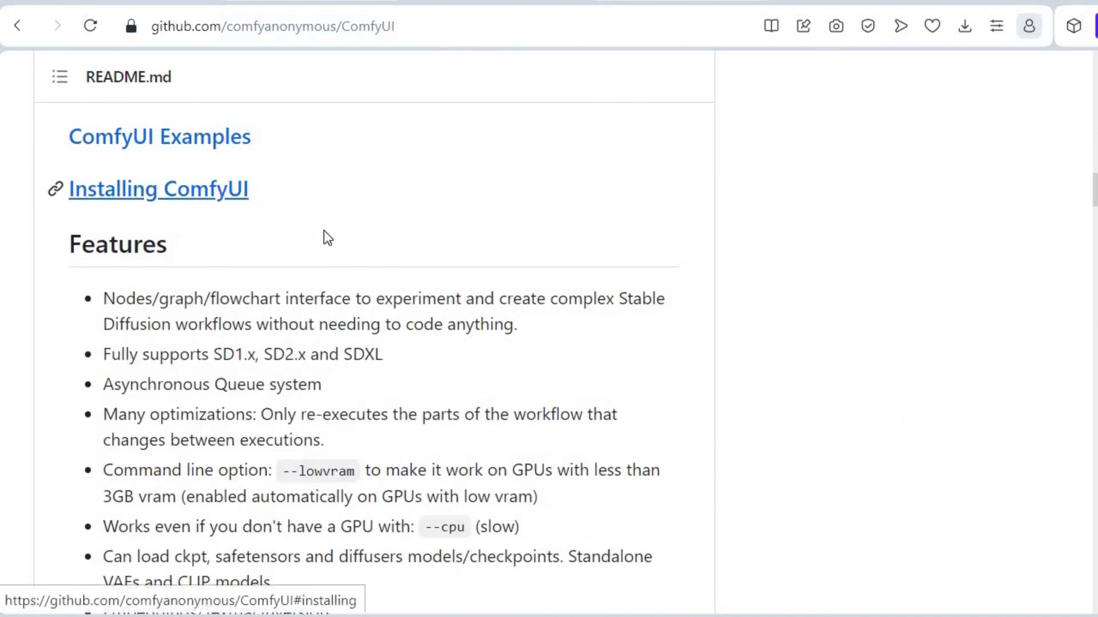
pyautogui.scroll(-5, 326, 232)
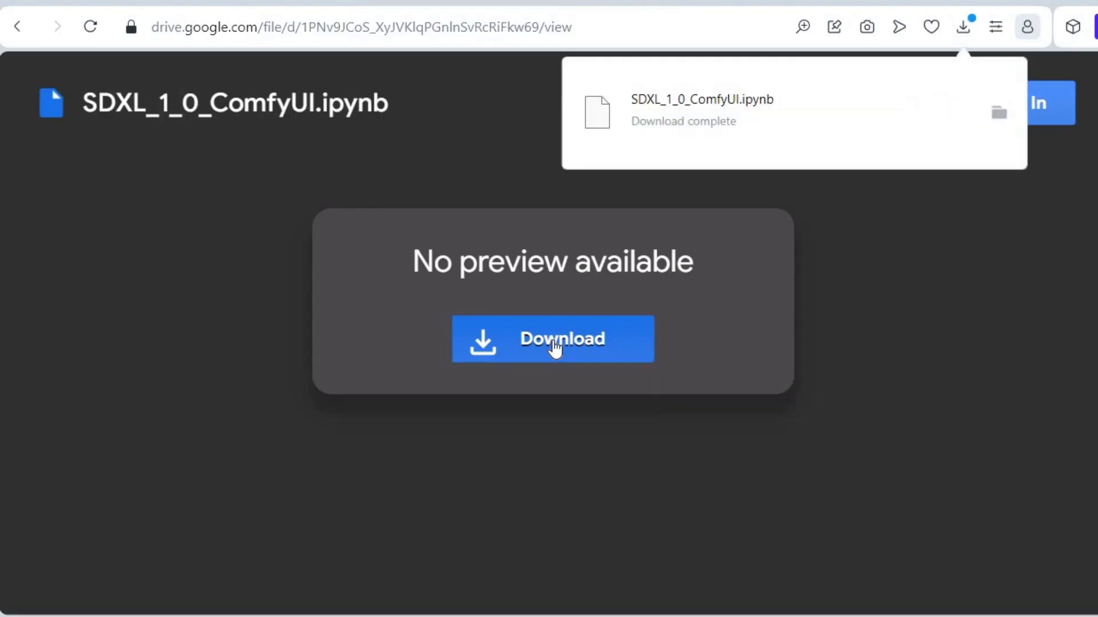
# Go to Google Colab at colab.research.google.com from the Drive file page.
pyautogui.click(101, 311)
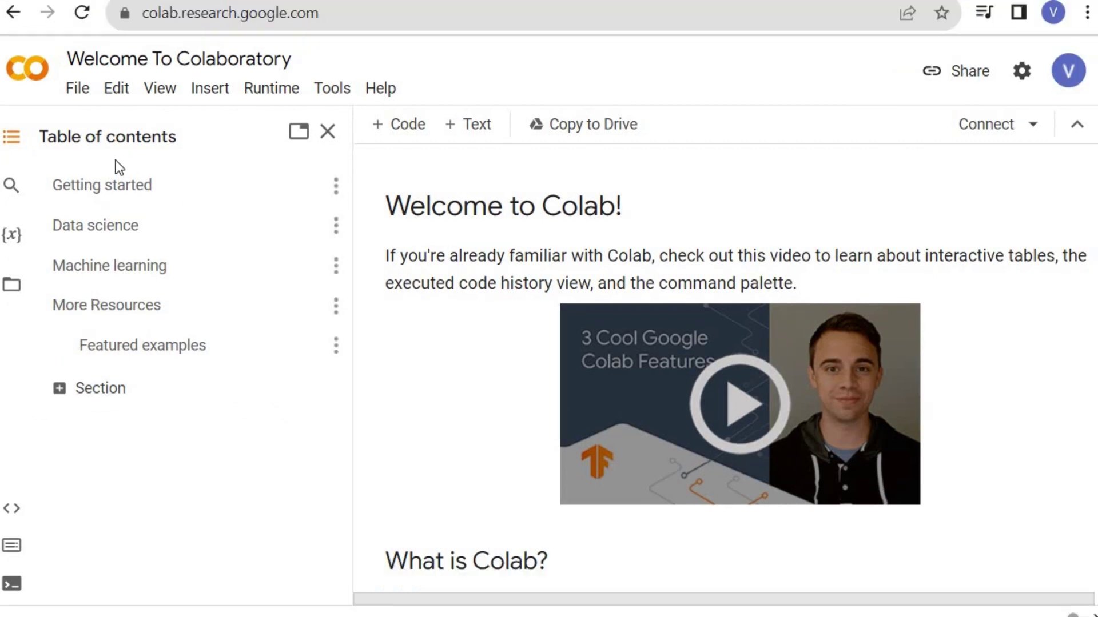
# Upload SDXL_1_0_ComfyUI.ipynb, set USE_GOOGLE_DRIVE to True, and run the Environment Setup cell.
pyautogui.click(74, 92)
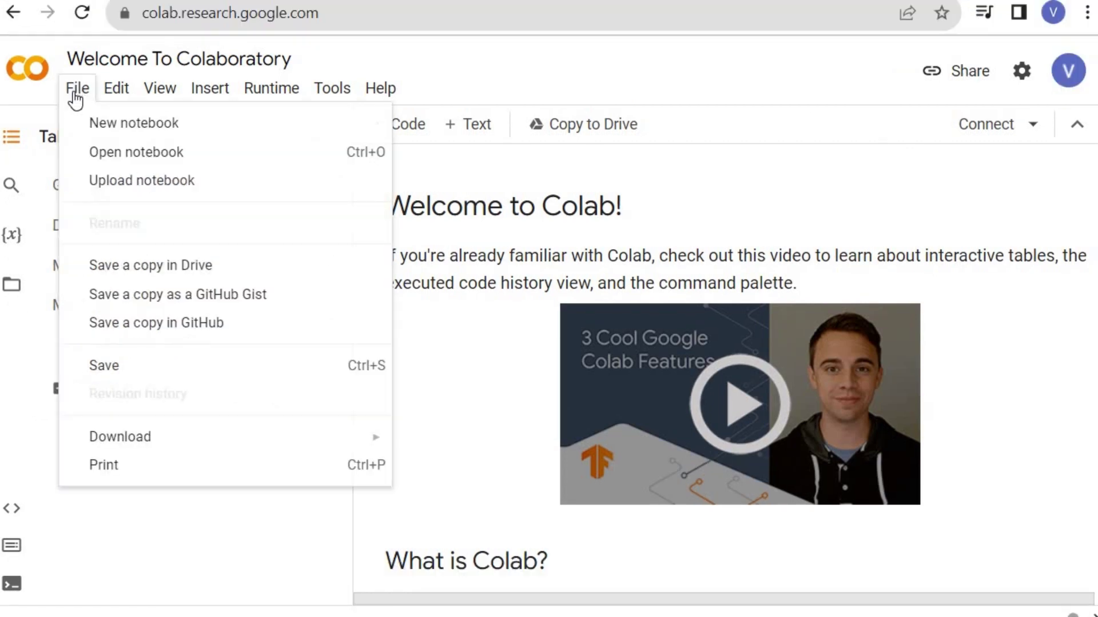
pyautogui.click(112, 183)
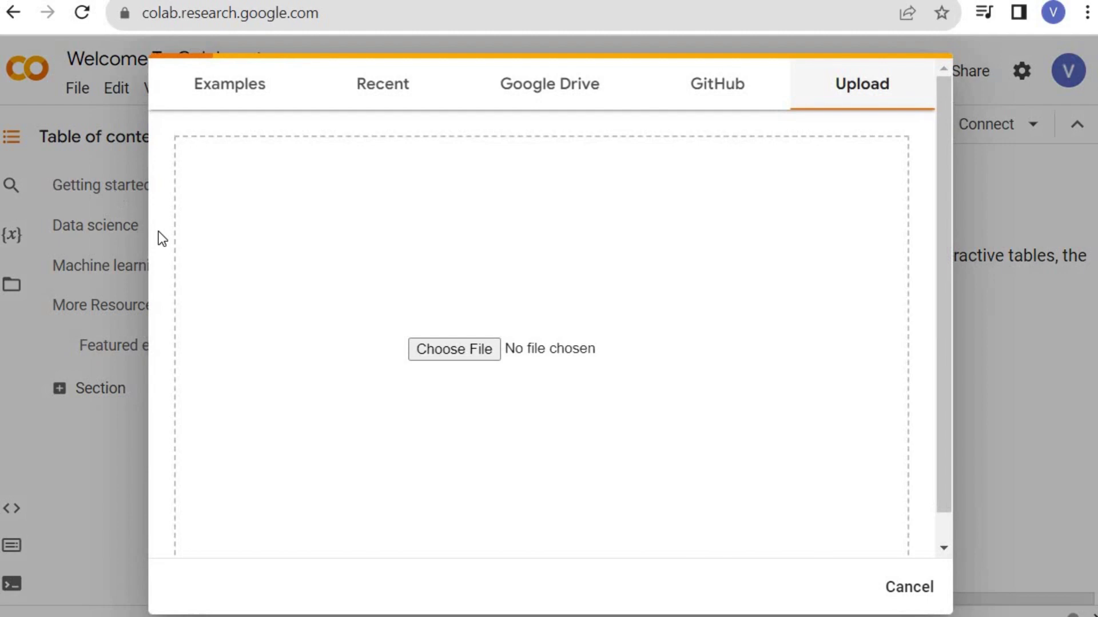
pyautogui.click(482, 359)
pyautogui.doubleClick(246, 153)
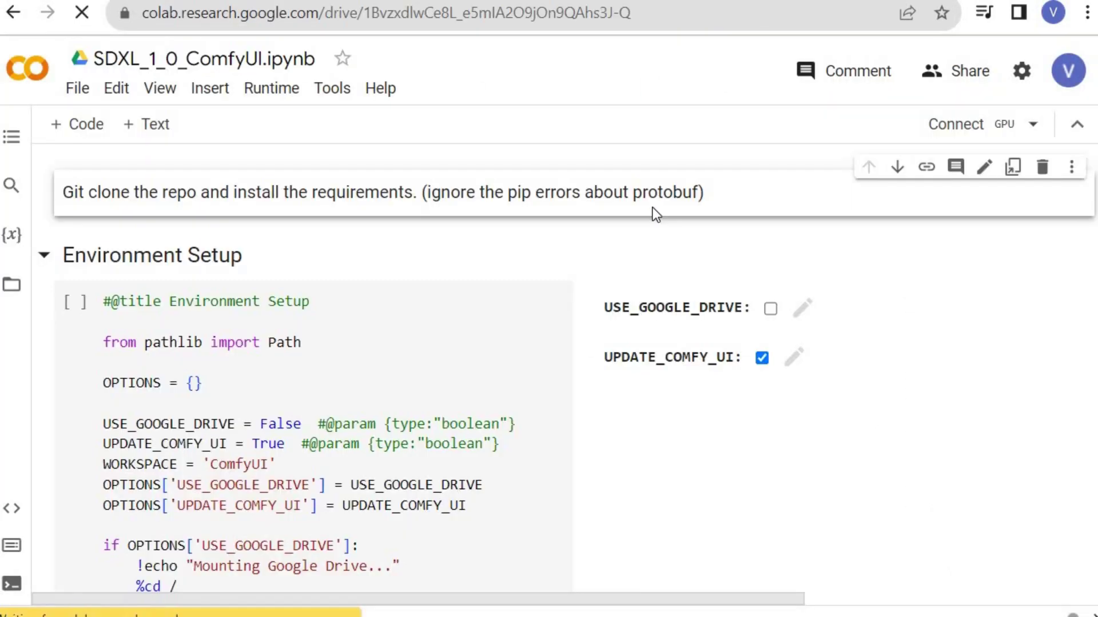
pyautogui.click(769, 309)
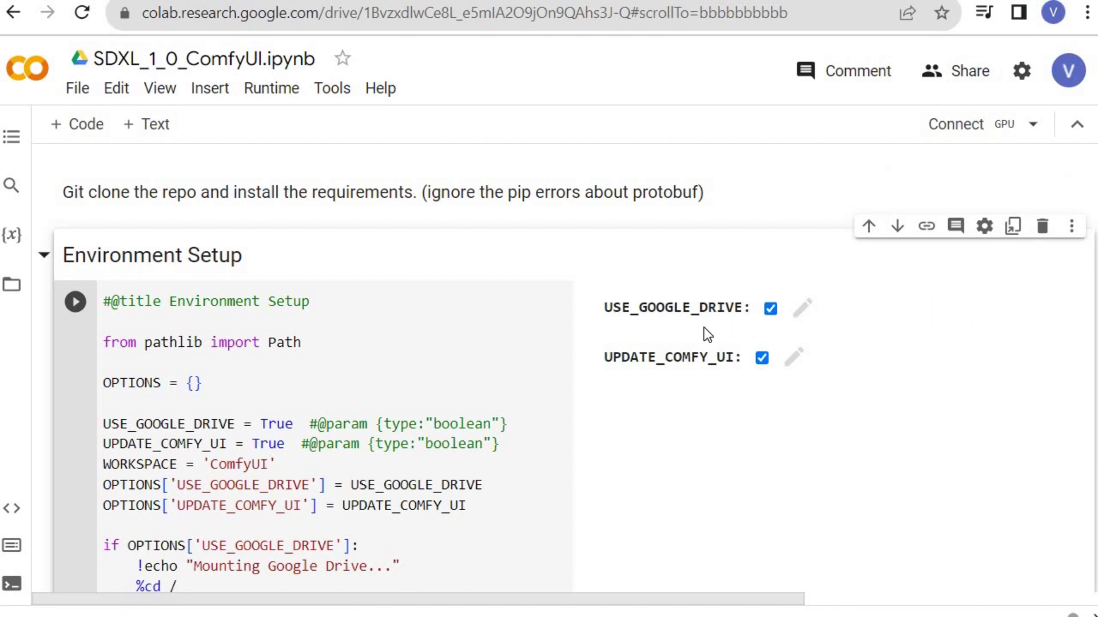
pyautogui.click(77, 303)
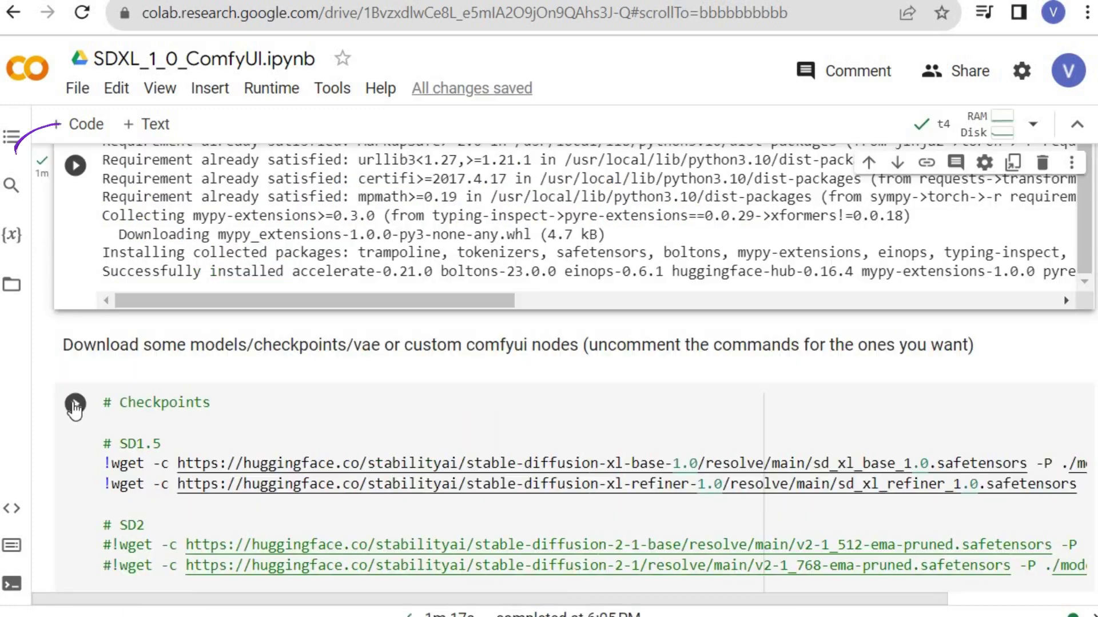
# Run the ComfyUI localtunnel cell and follow its output until the tunnel URL prints.
pyautogui.scroll(-2, 73, 402)
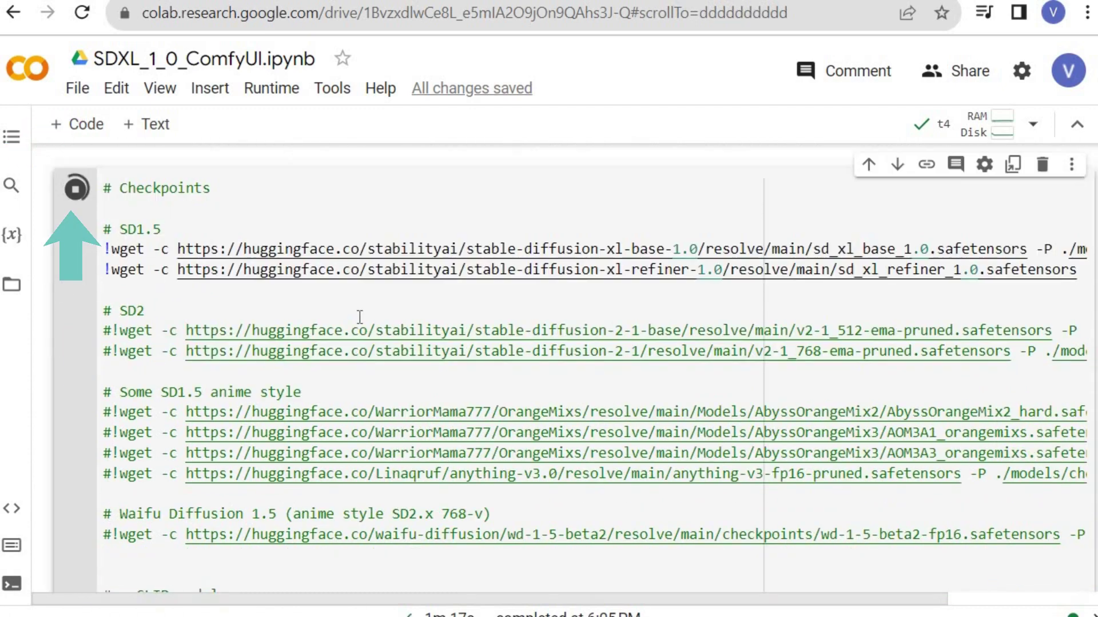
pyautogui.scroll(-10, 825, 422)
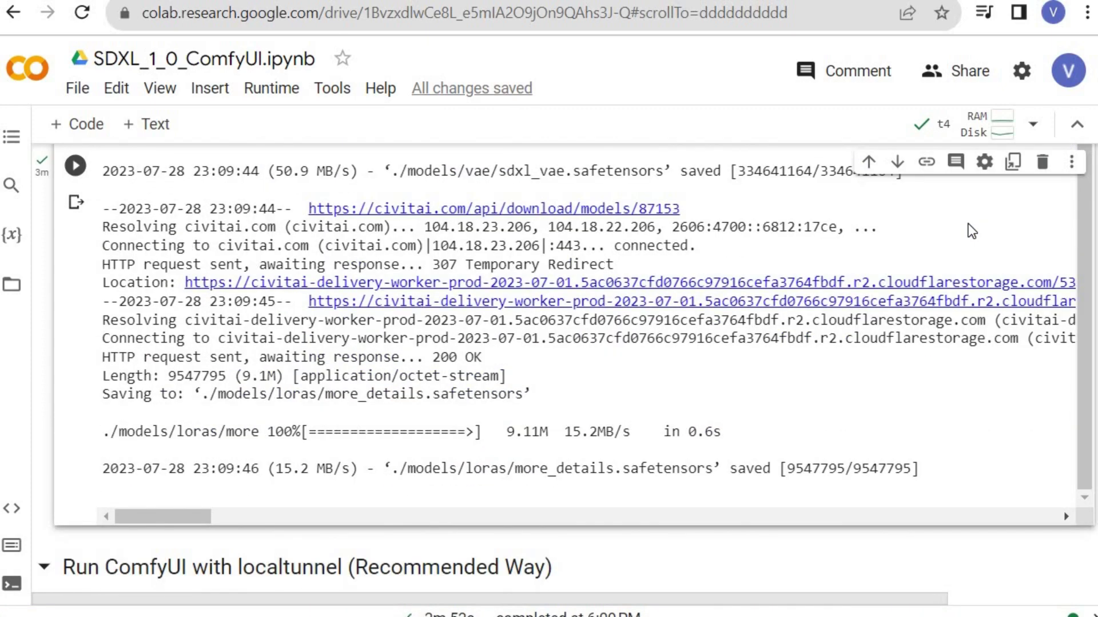
pyautogui.scroll(-4, 864, 228)
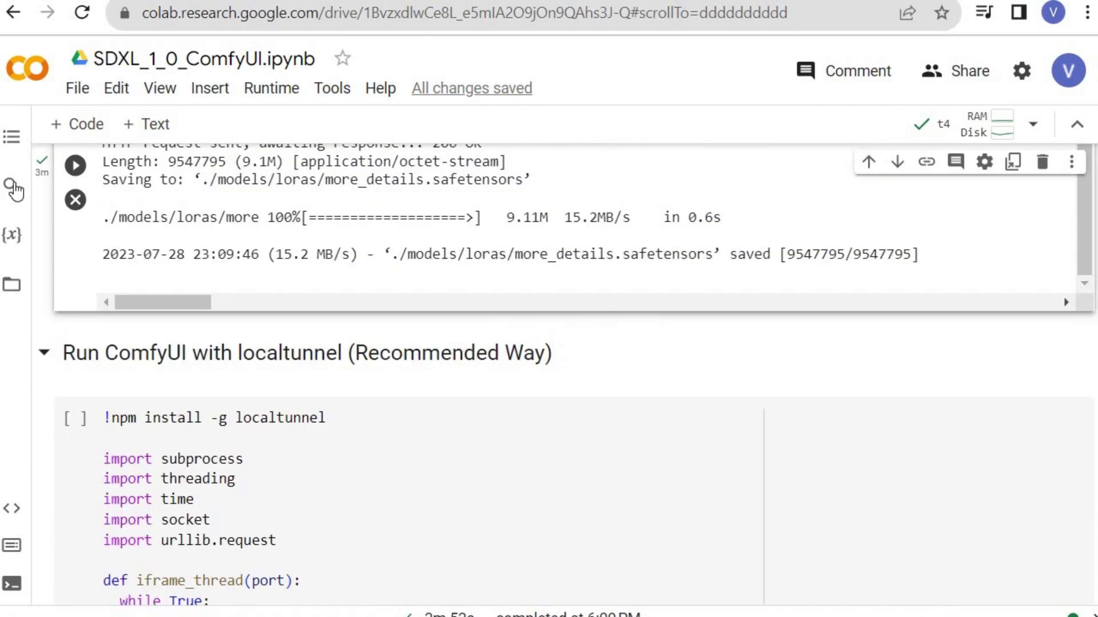
pyautogui.scroll(-2, 45, 262)
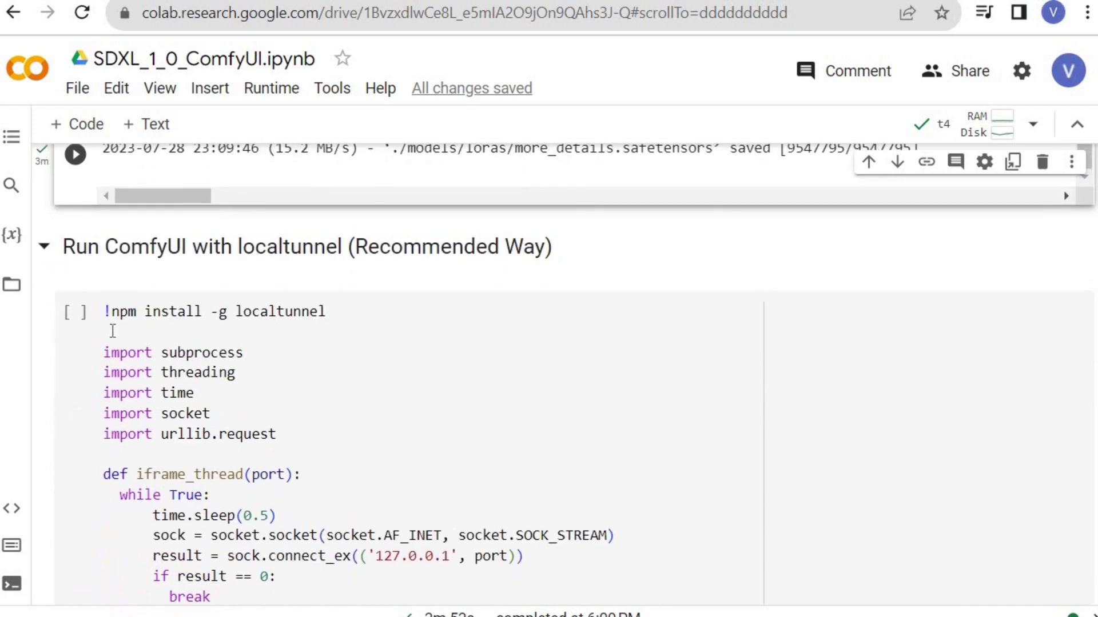
pyautogui.click(75, 312)
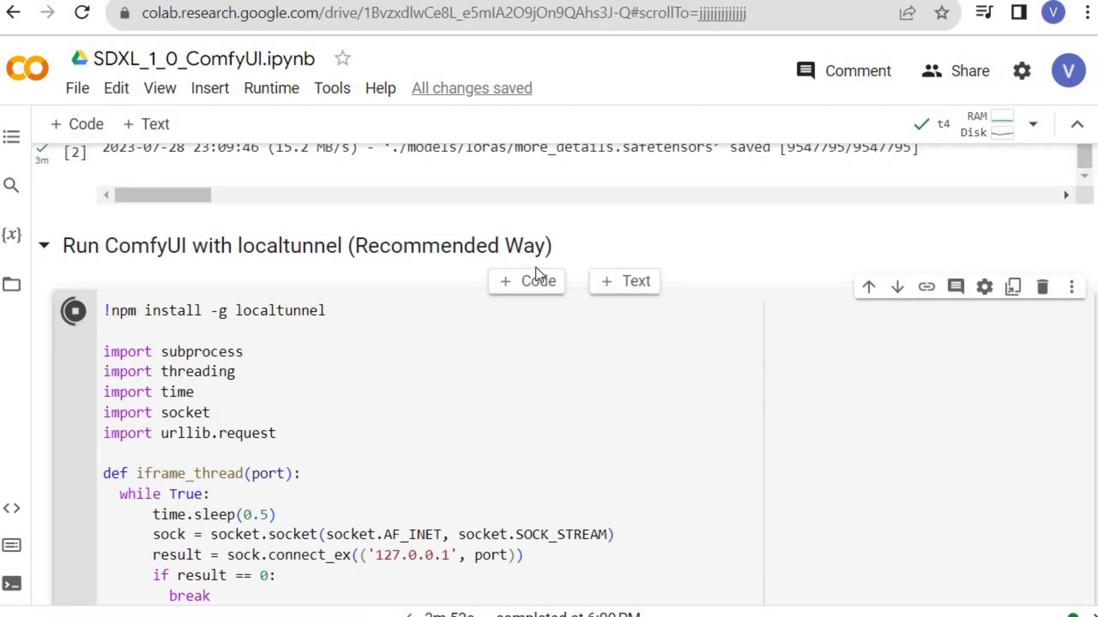
pyautogui.scroll(-2, 537, 268)
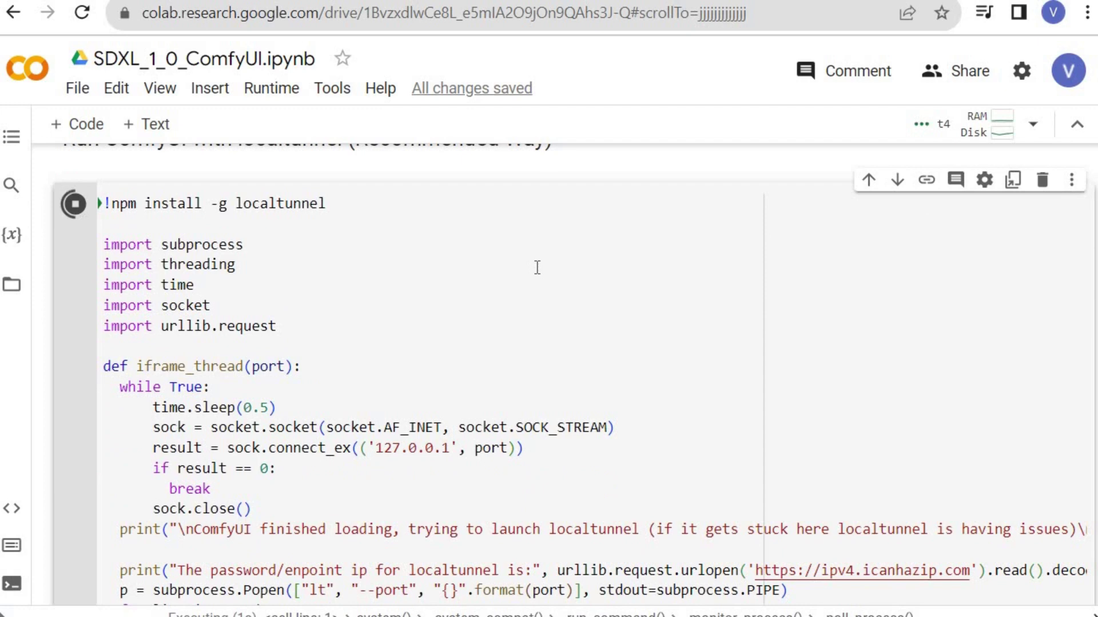
pyautogui.scroll(-6, 537, 268)
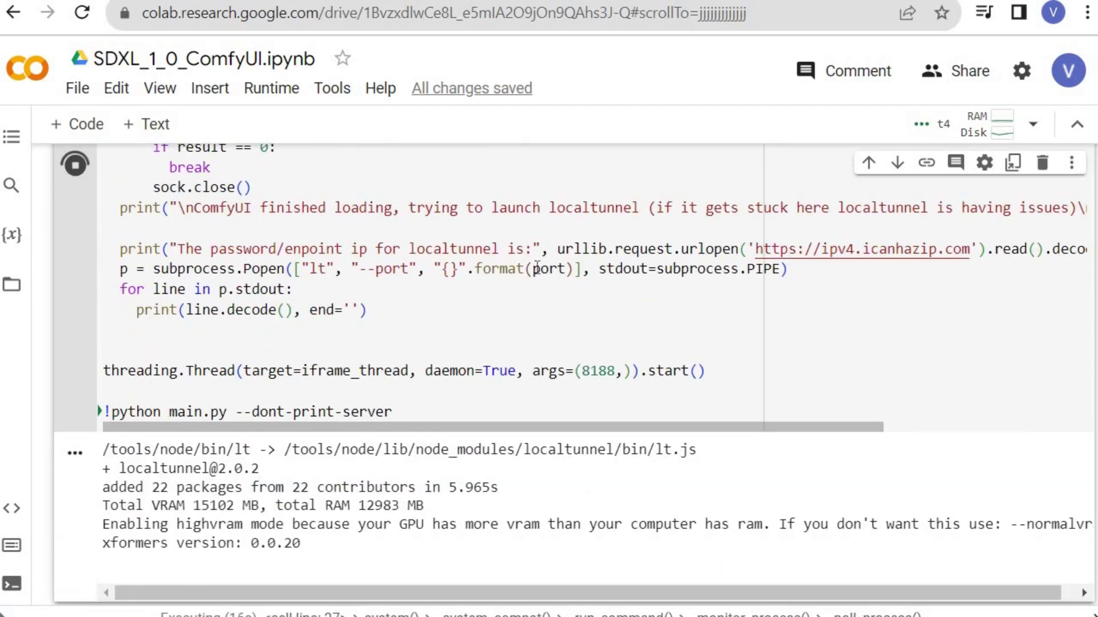
pyautogui.scroll(-4, 537, 268)
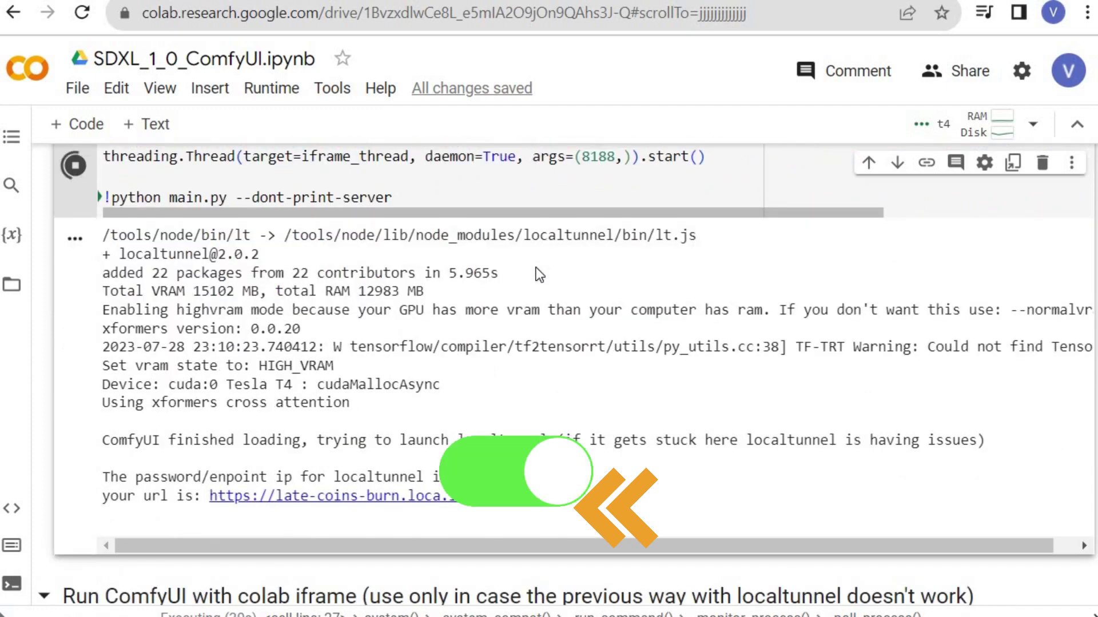
# Open the printed localtunnel URL and submit the endpoint IP to reach ComfyUI.
pyautogui.click(320, 496)
pyautogui.scroll(-3, 282, 187)
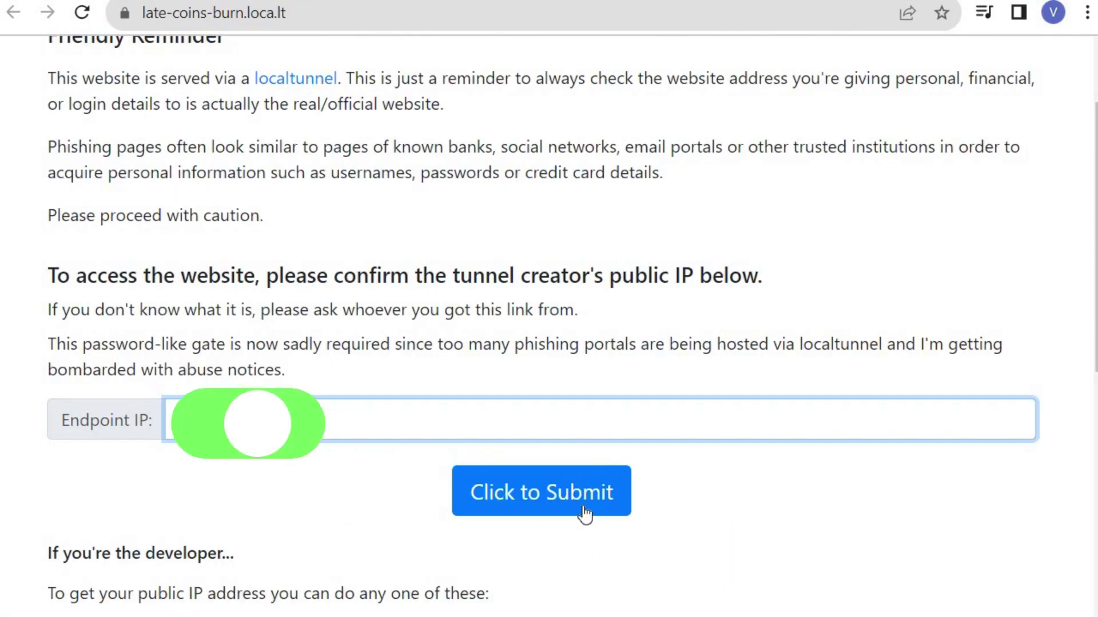
pyautogui.click(582, 503)
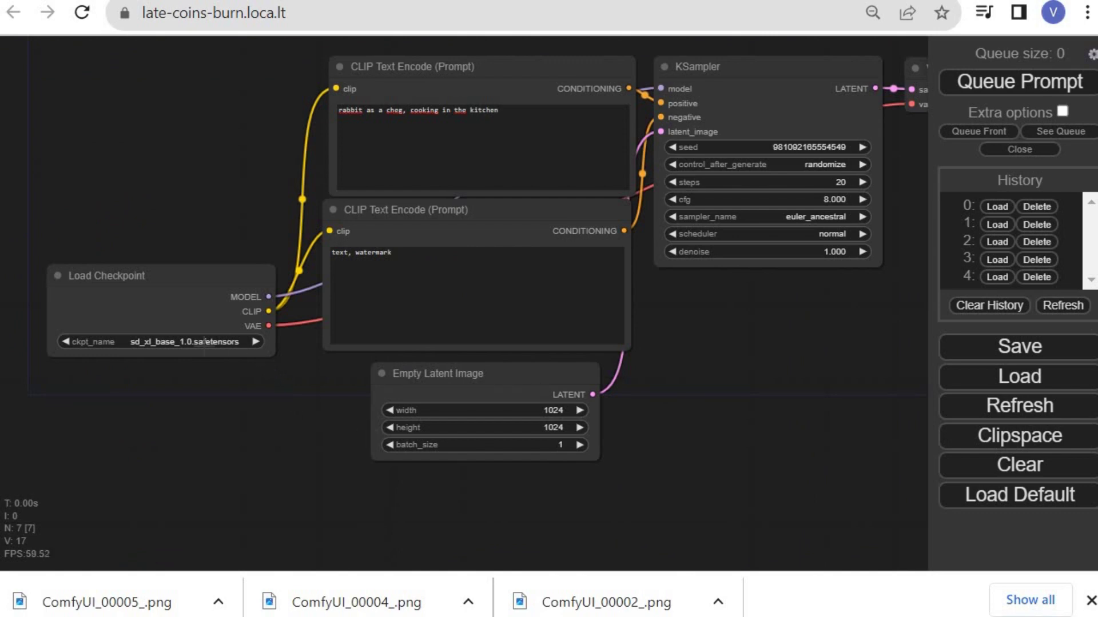
# Check the available checkpoints, then start the positive prompt with 'llama wearing a bathing suit, floating'.
pyautogui.click(194, 342)
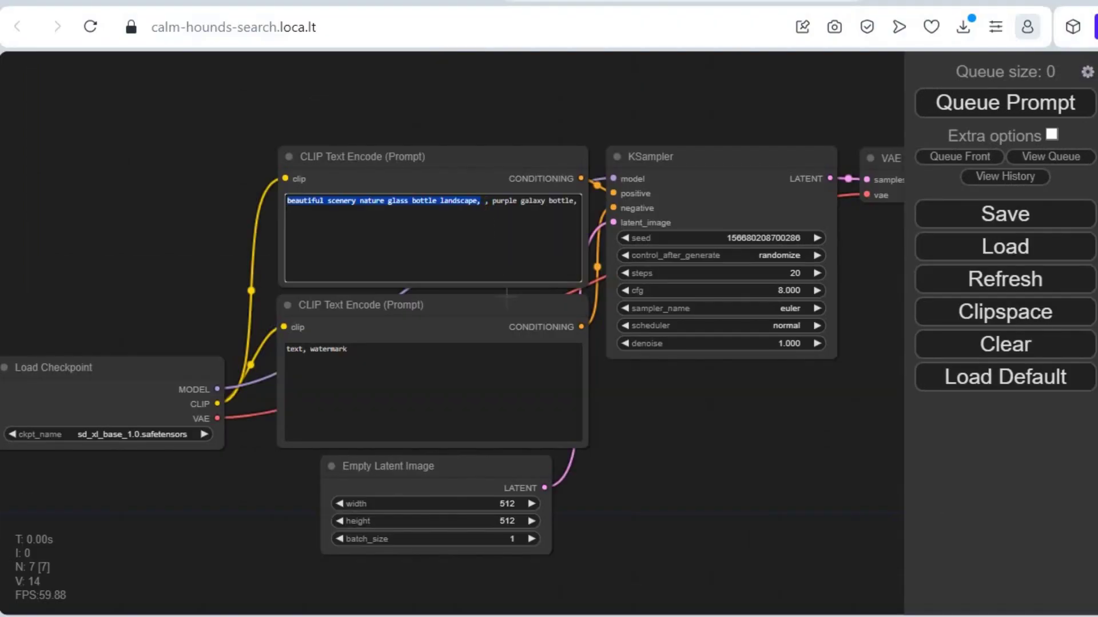
pyautogui.write('llama')
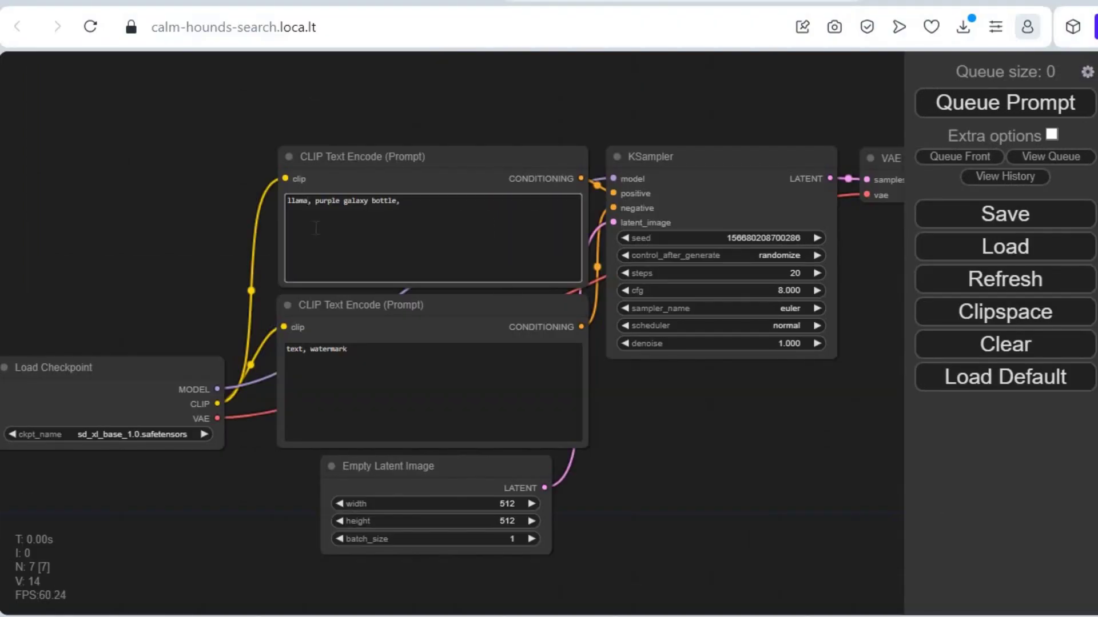
pyautogui.write(' wearing a ')
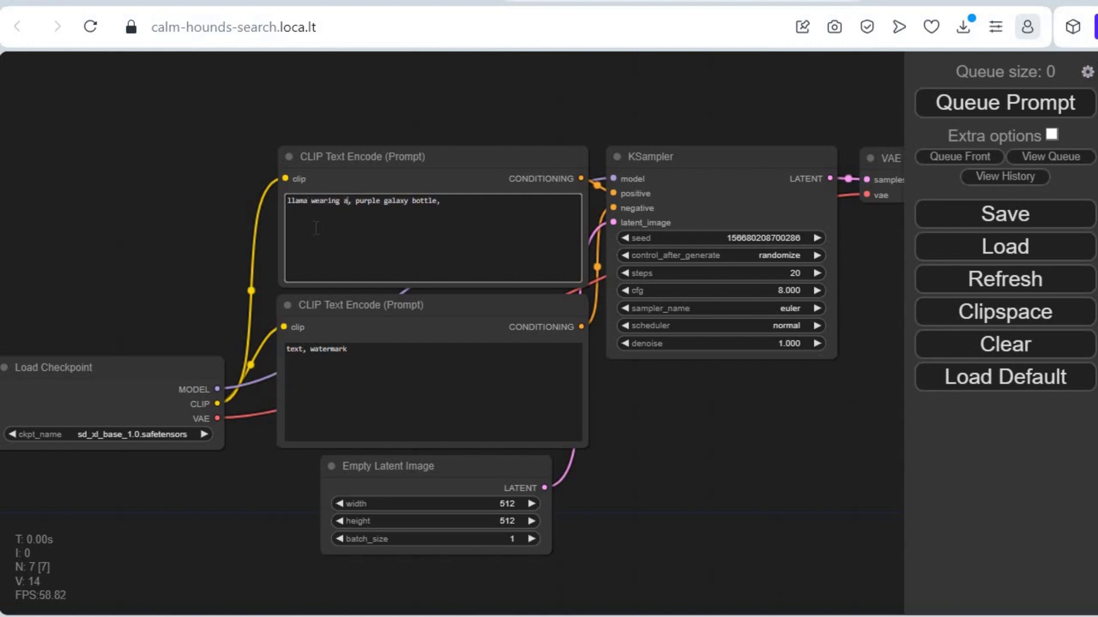
pyautogui.write('bathing ')
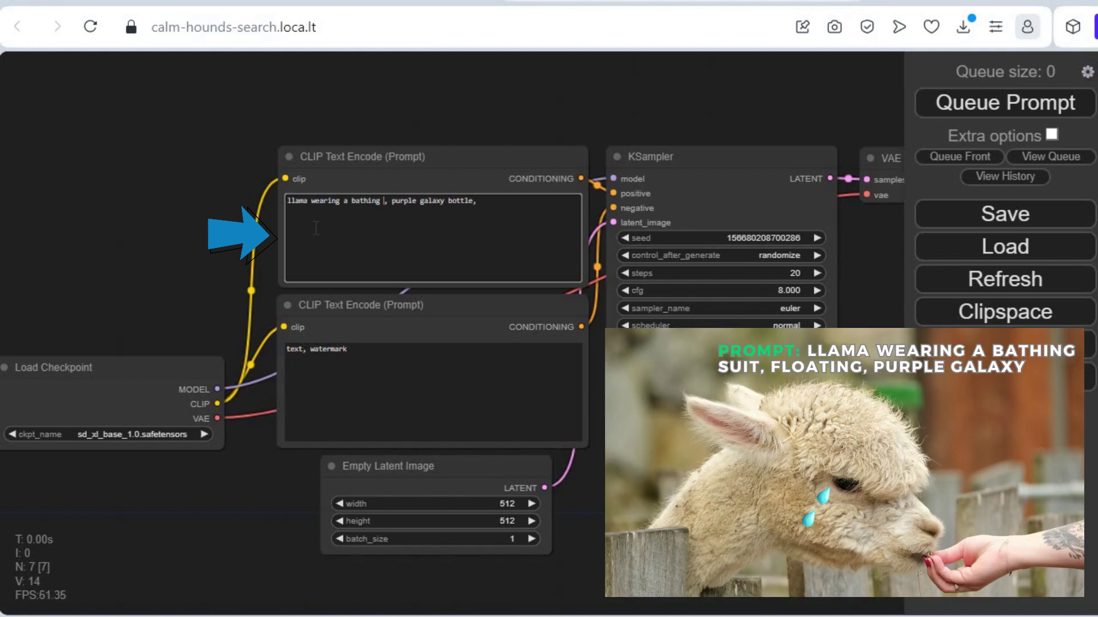
pyautogui.write('suit')
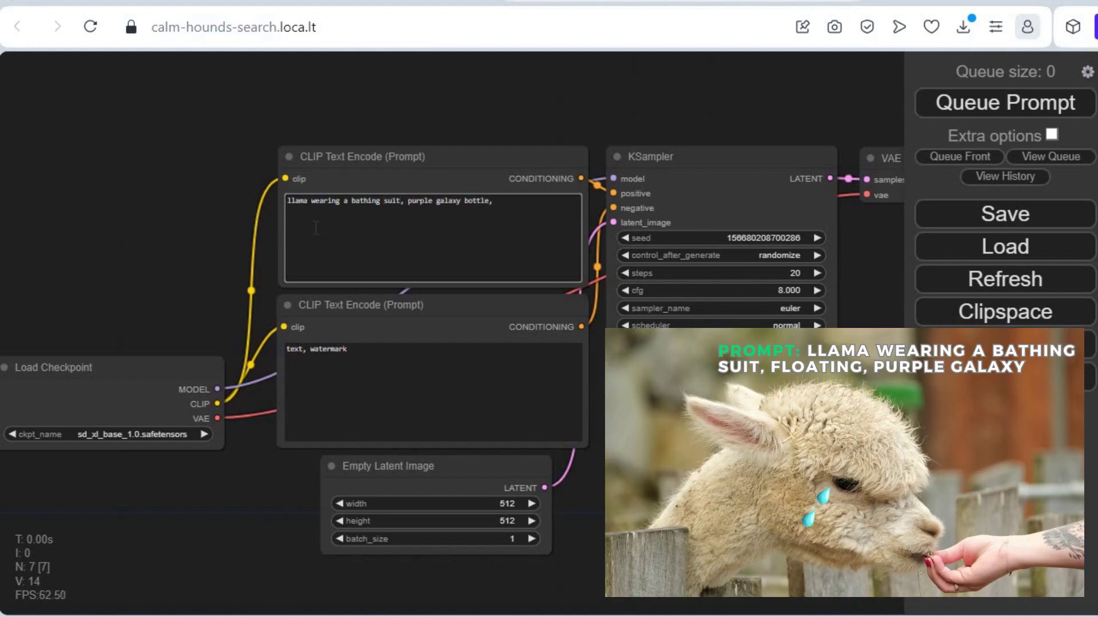
pyautogui.write(', floating,')
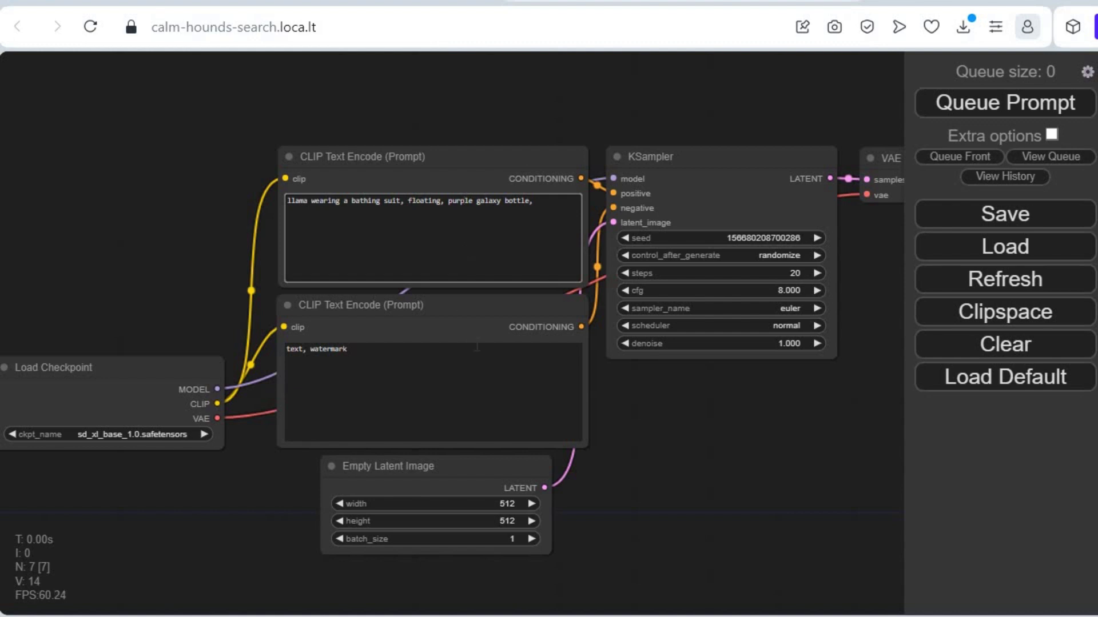
# Set the Empty Latent Image width and height to 1024.
pyautogui.click(503, 505)
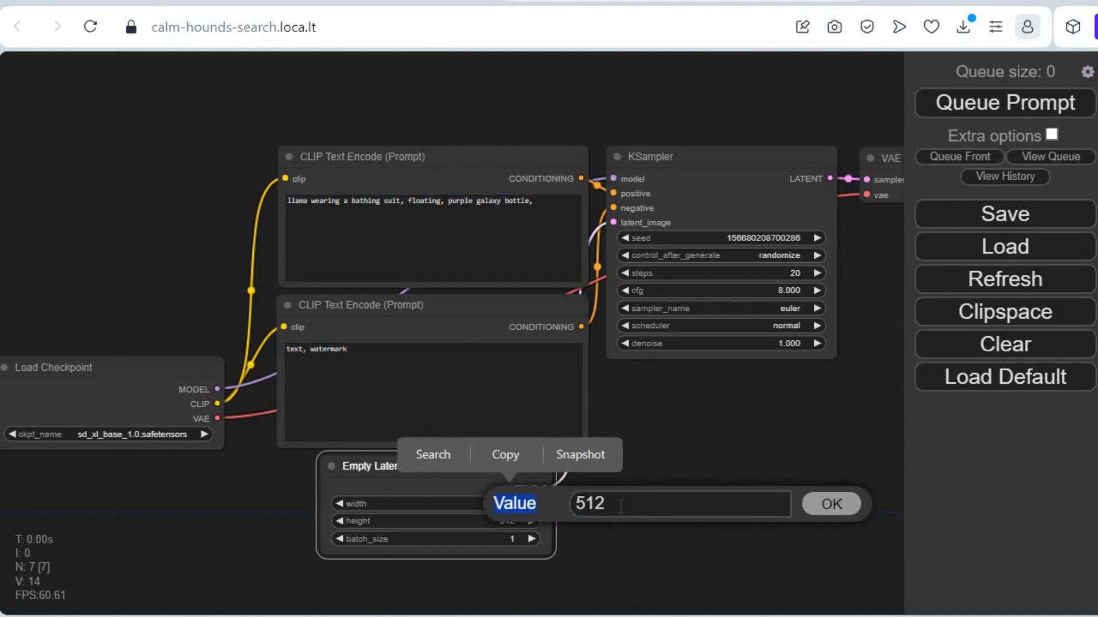
pyautogui.write('1024')
pyautogui.click(830, 505)
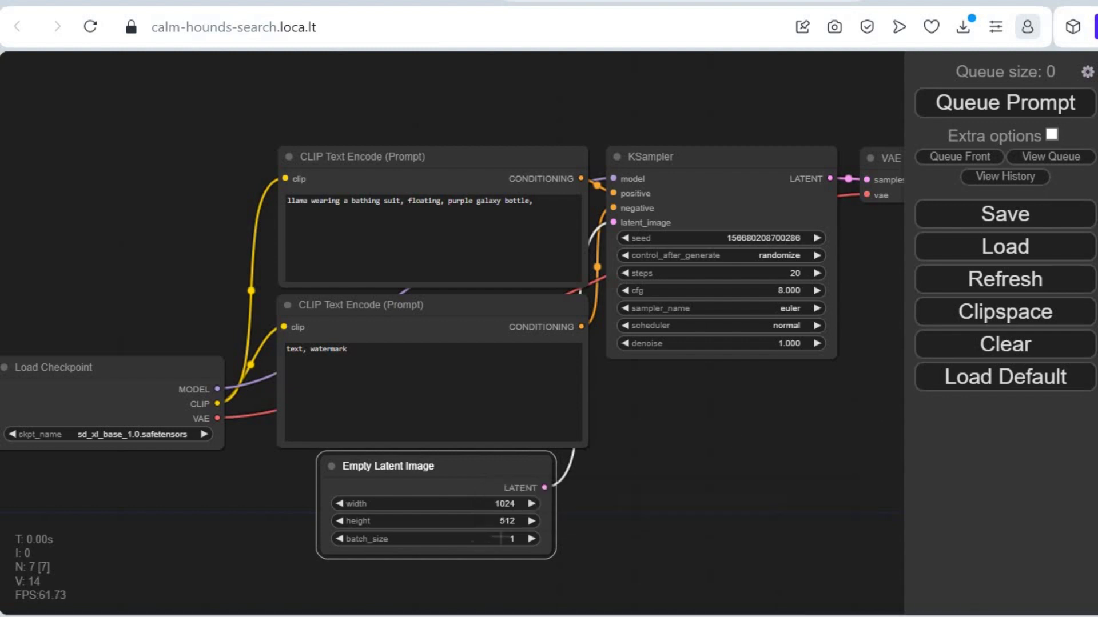
pyautogui.click(507, 521)
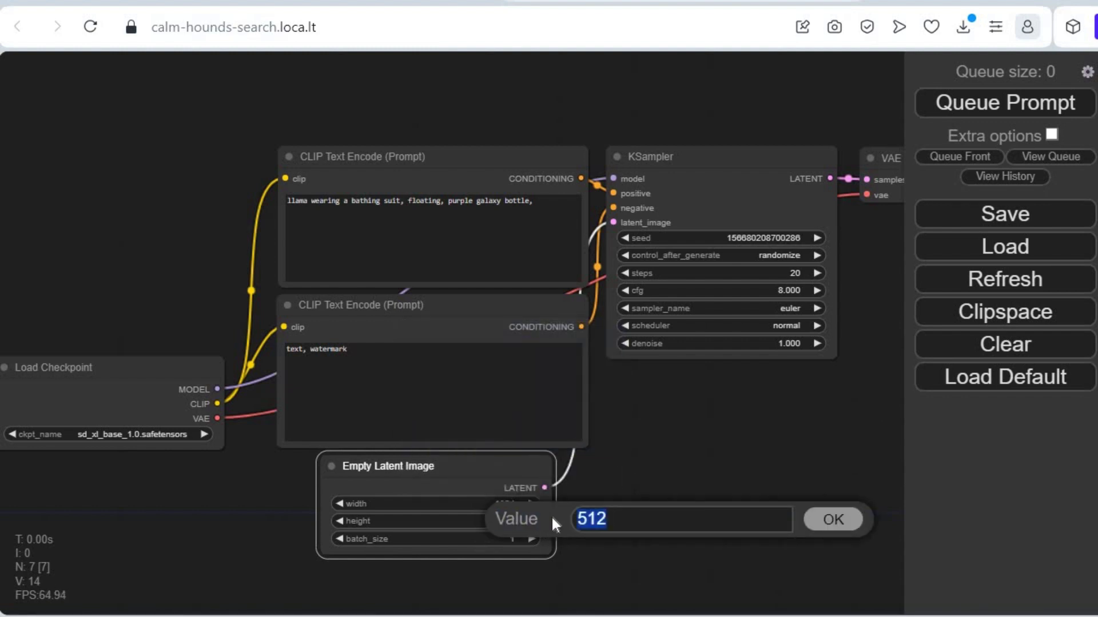
pyautogui.write('1024')
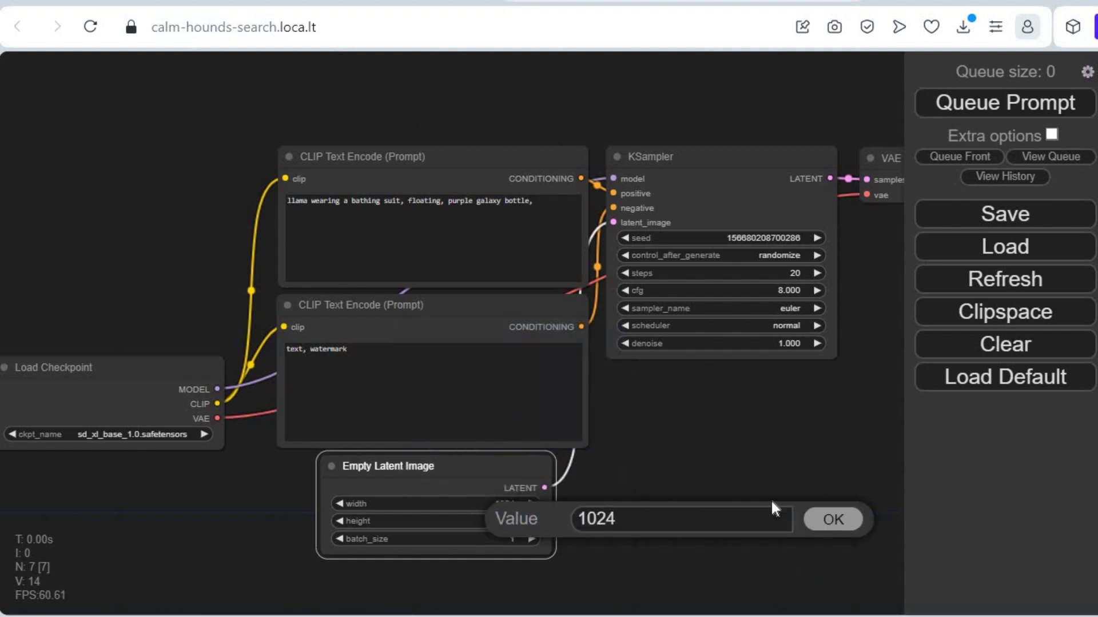
pyautogui.press('Return')
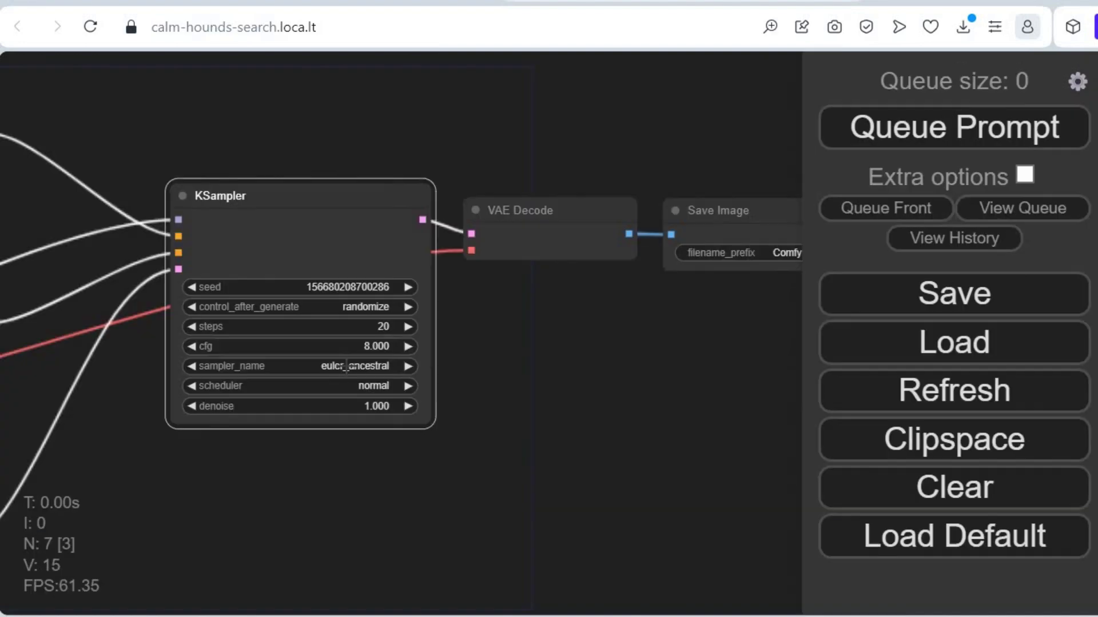
# Choose euler_ancestral as the KSampler's sampler_name.
pyautogui.click(346, 367)
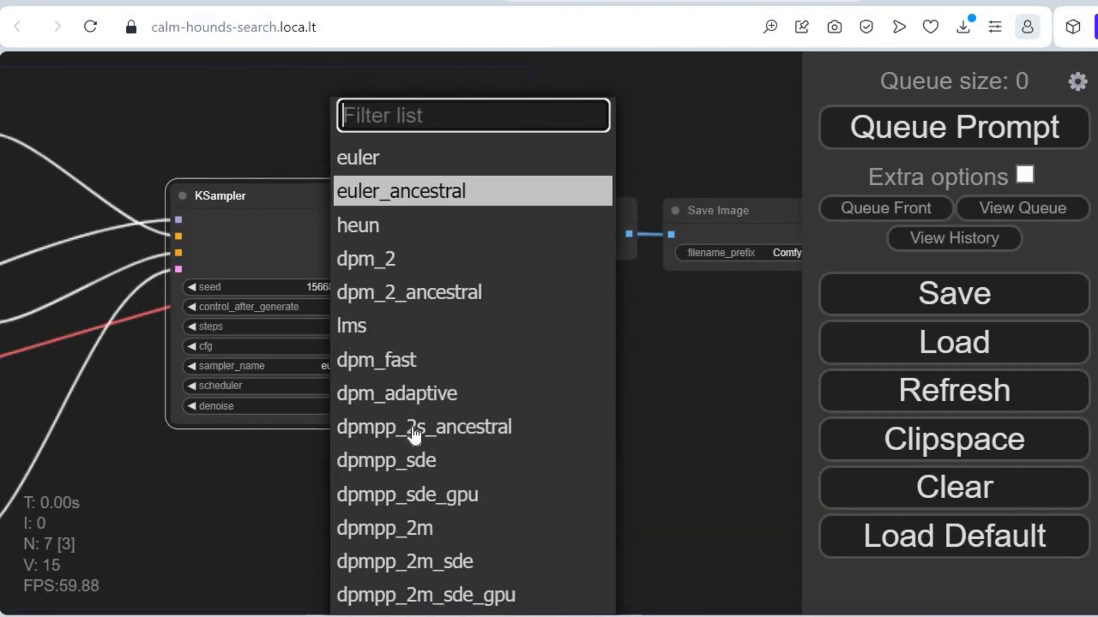
pyautogui.click(674, 409)
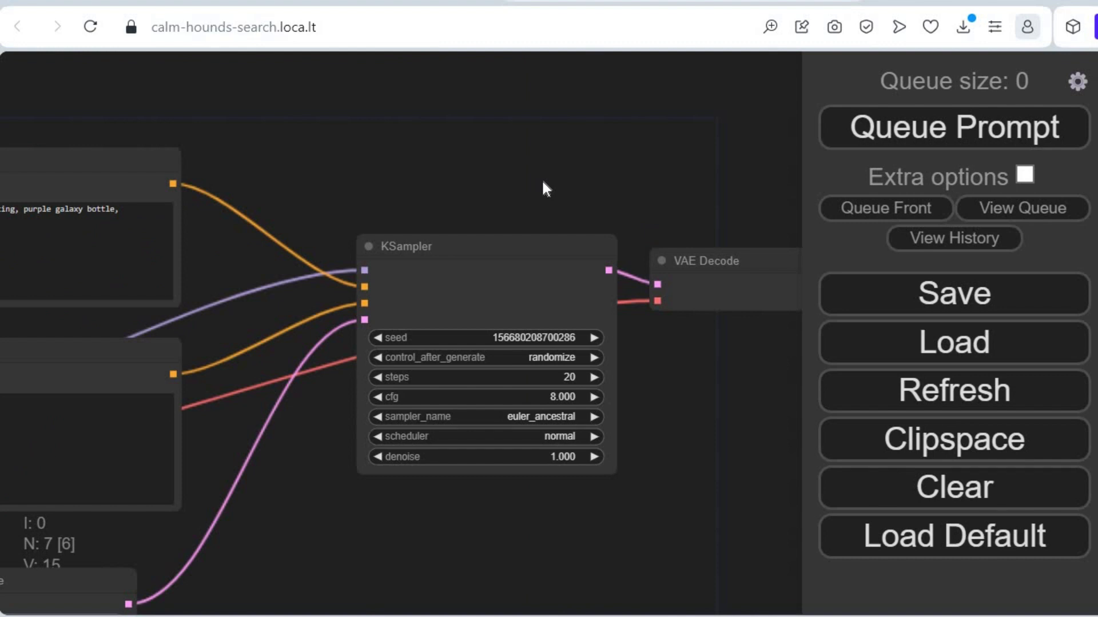
pyautogui.moveTo(543, 189); pyautogui.dragTo(664, 182)
pyautogui.moveTo(360, 195); pyautogui.dragTo(201, 186)
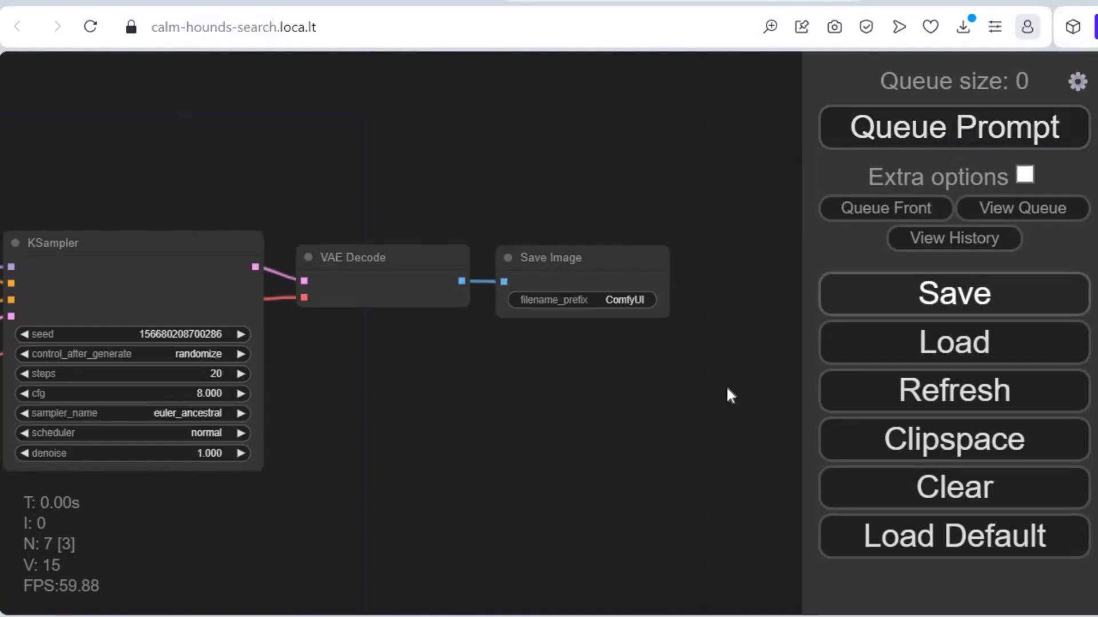
# Queue the llama prompt and open the resulting galaxy llama image at full size.
pyautogui.hotkey('ctrl', 'Return')
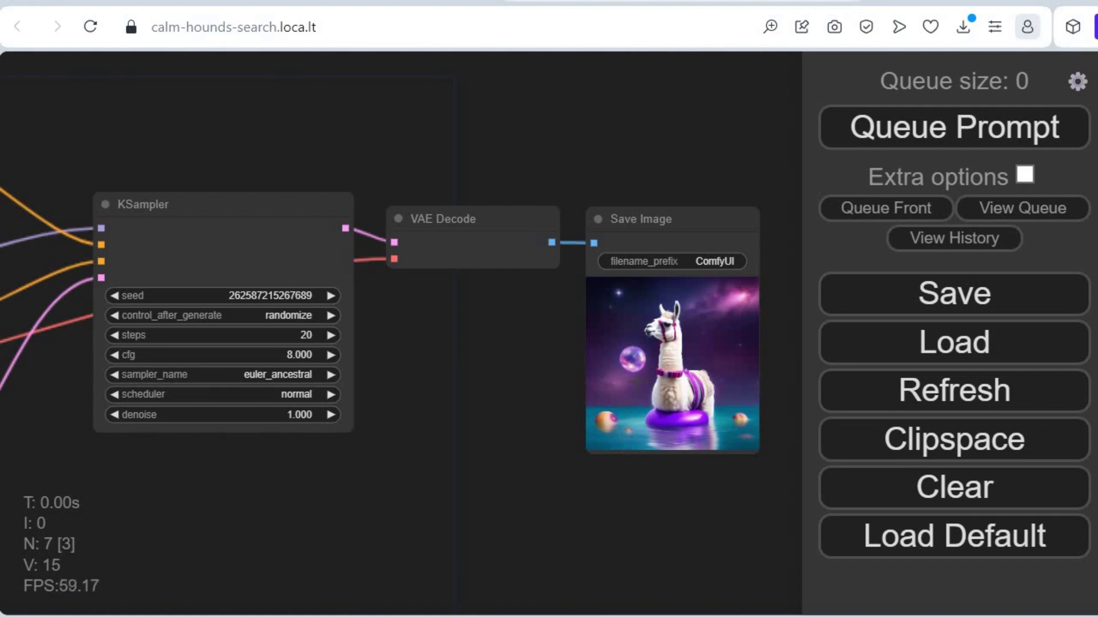
pyautogui.click(658, 219)
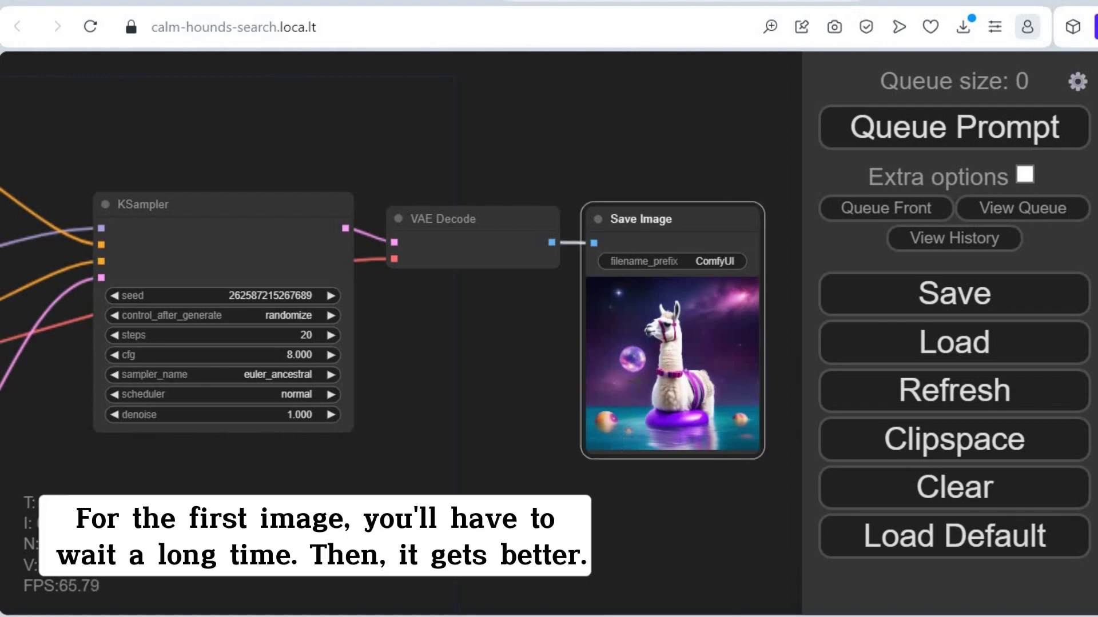
pyautogui.rightClick(629, 258)
pyautogui.click(711, 104)
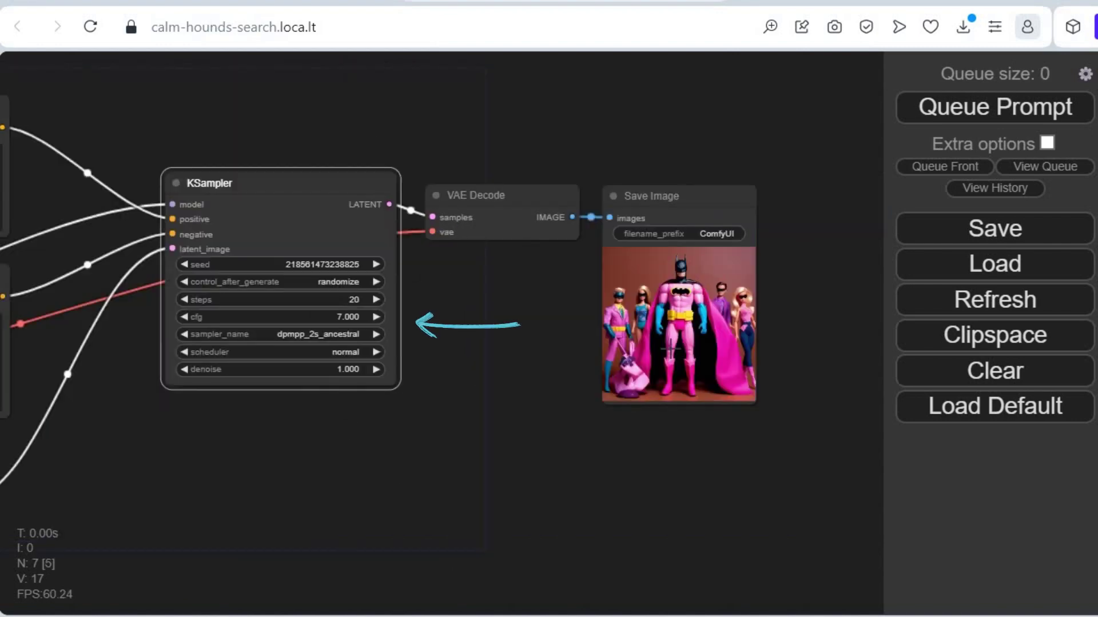
# Open the pink Batman output from the Save Image node at full size and scroll through it.
pyautogui.click(652, 195)
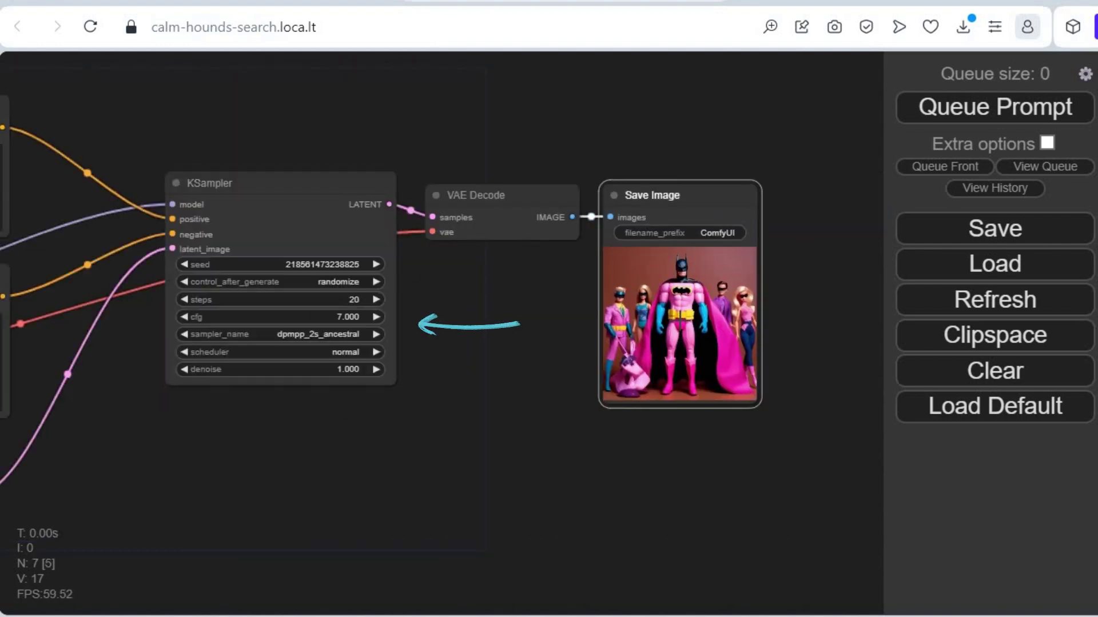
pyautogui.rightClick(662, 320)
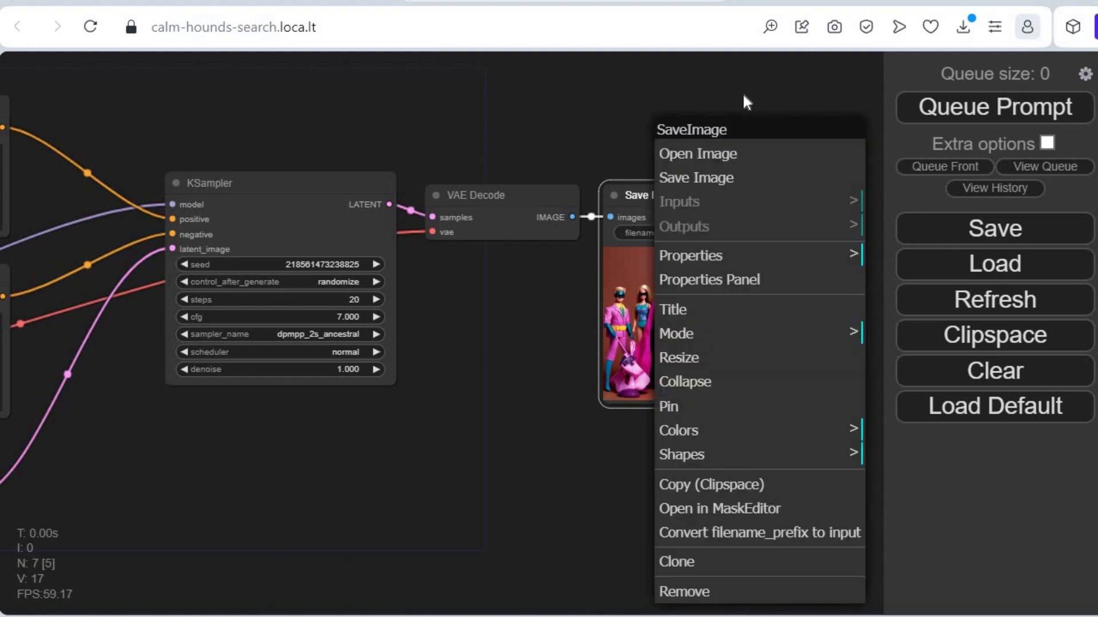
pyautogui.click(714, 154)
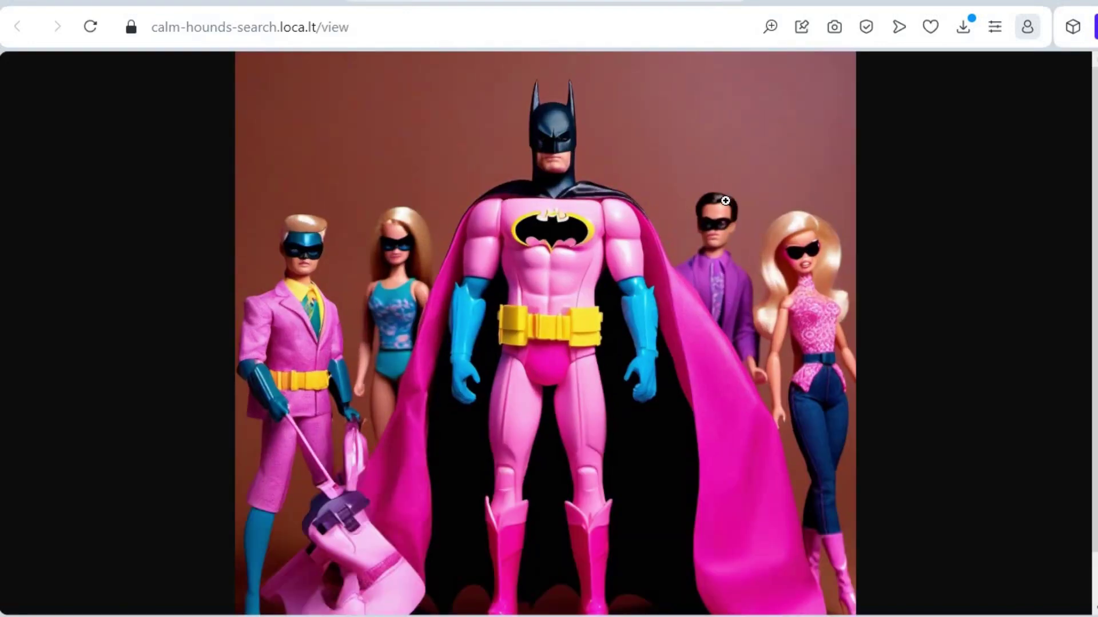
pyautogui.scroll(-1, 725, 201)
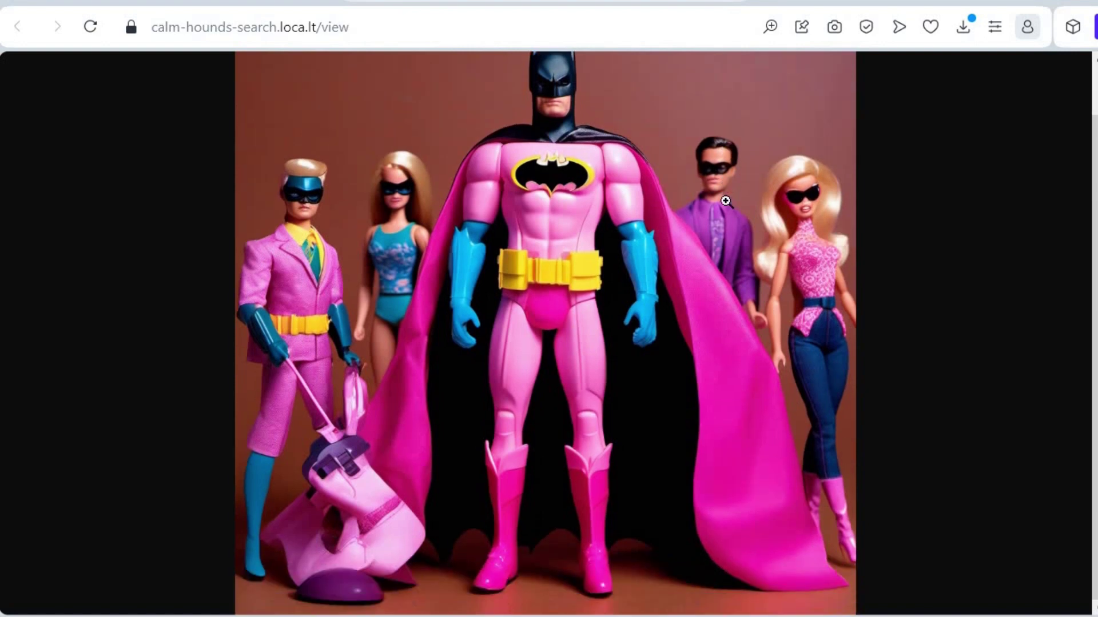
pyautogui.scroll(1, 725, 201)
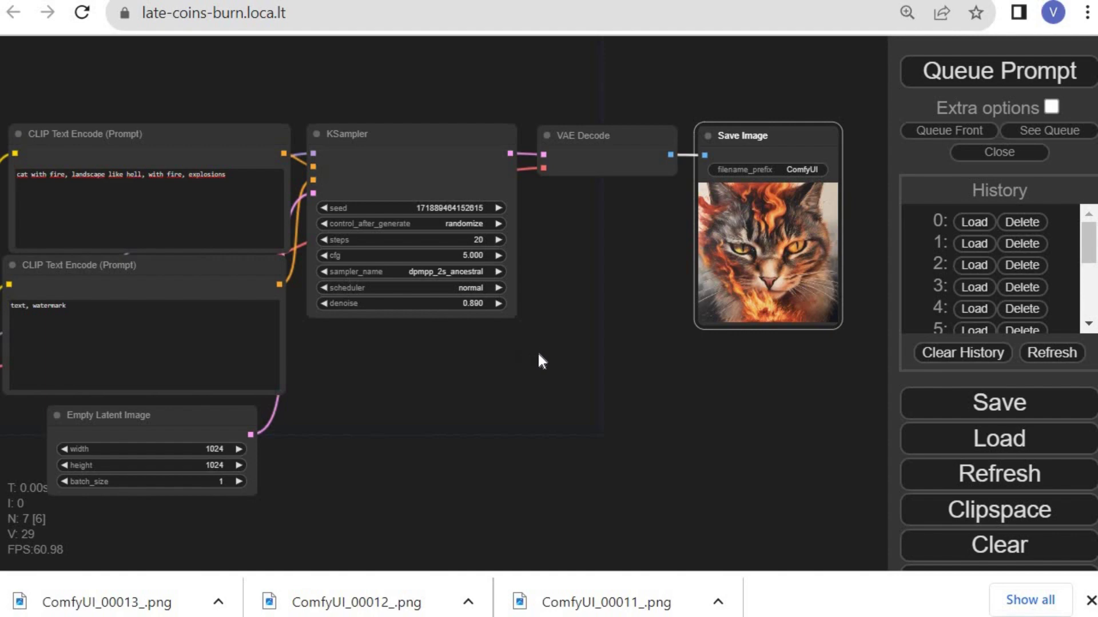
# Pan the workflow canvas across the nodes to bring the sampler settings into view.
pyautogui.moveTo(537, 351); pyautogui.dragTo(644, 335)
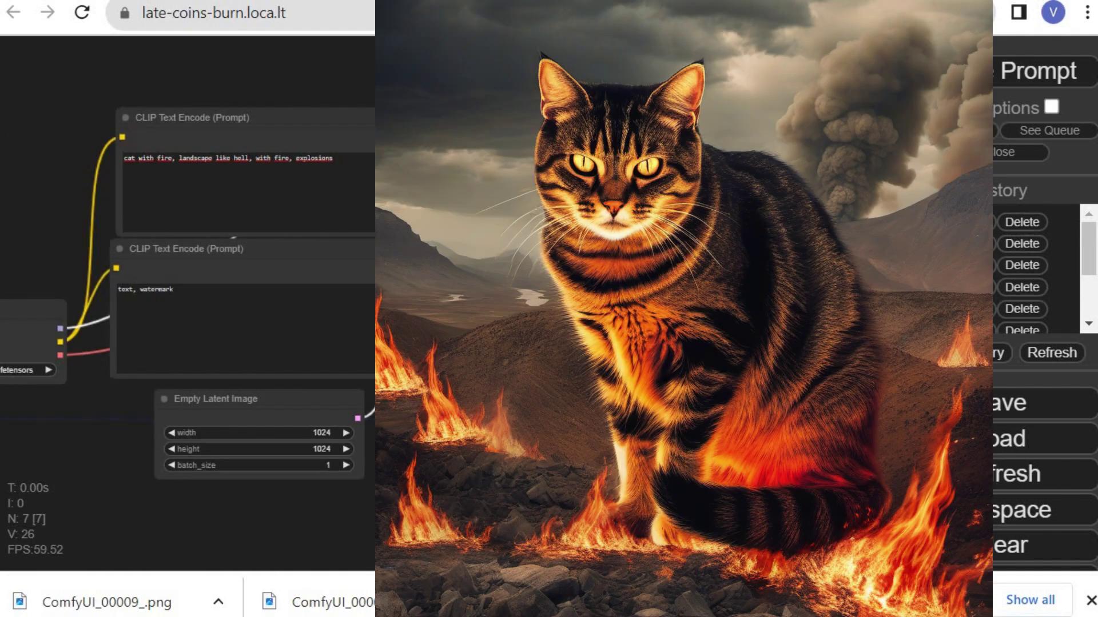
pyautogui.moveTo(644, 335); pyautogui.dragTo(436, 309)
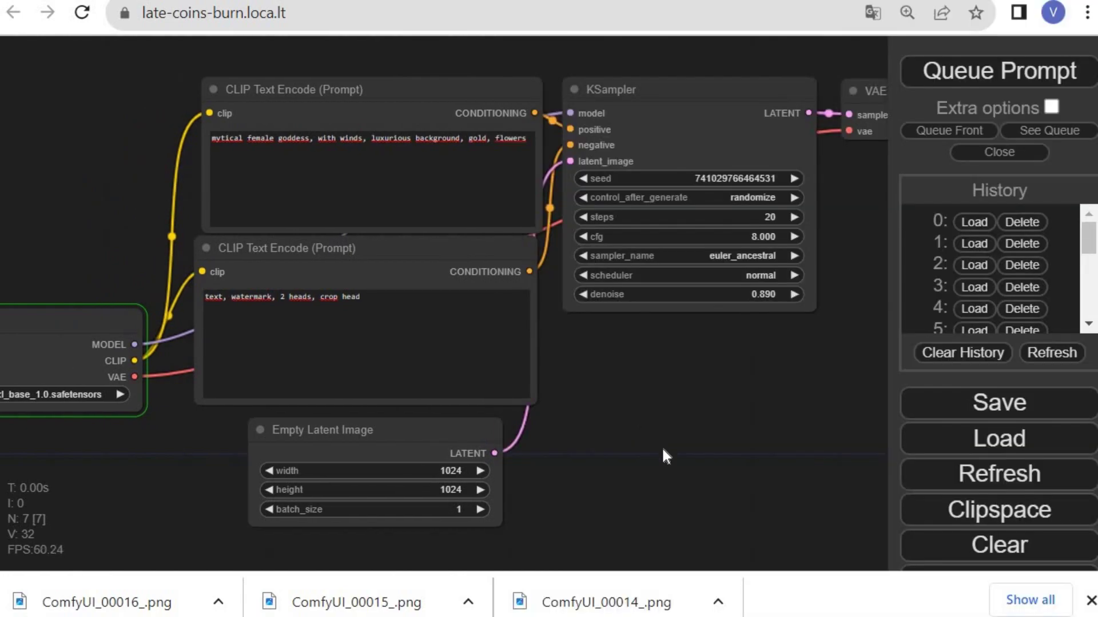
# Open the golden goddess output ComfyUI_00018_.png full size from the Save Image node.
pyautogui.moveTo(660, 447); pyautogui.dragTo(159, 557)
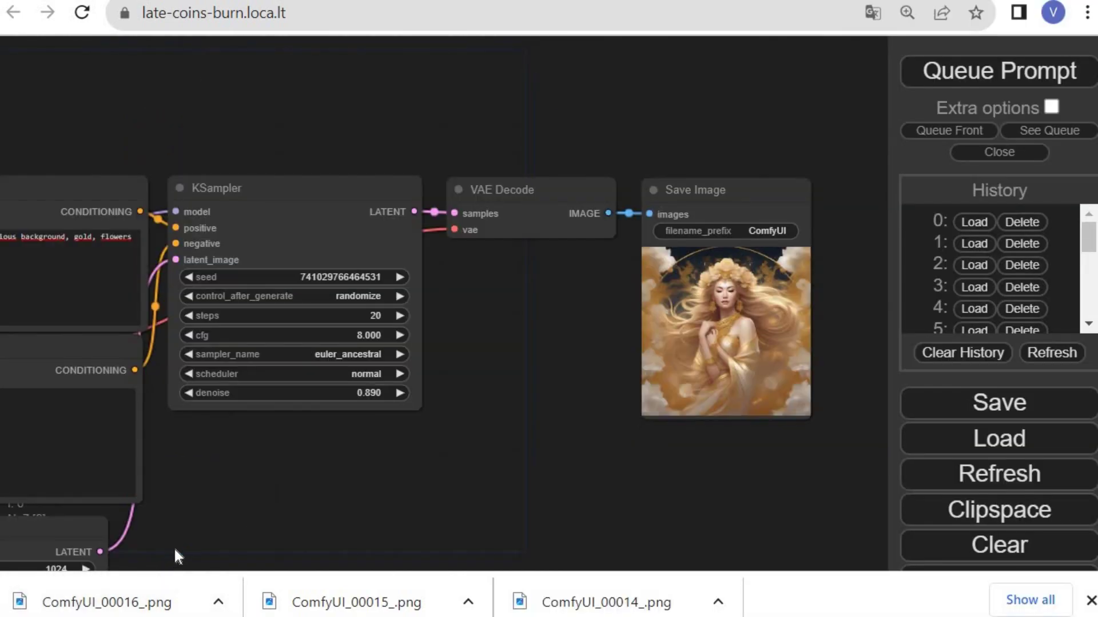
pyautogui.click(726, 332)
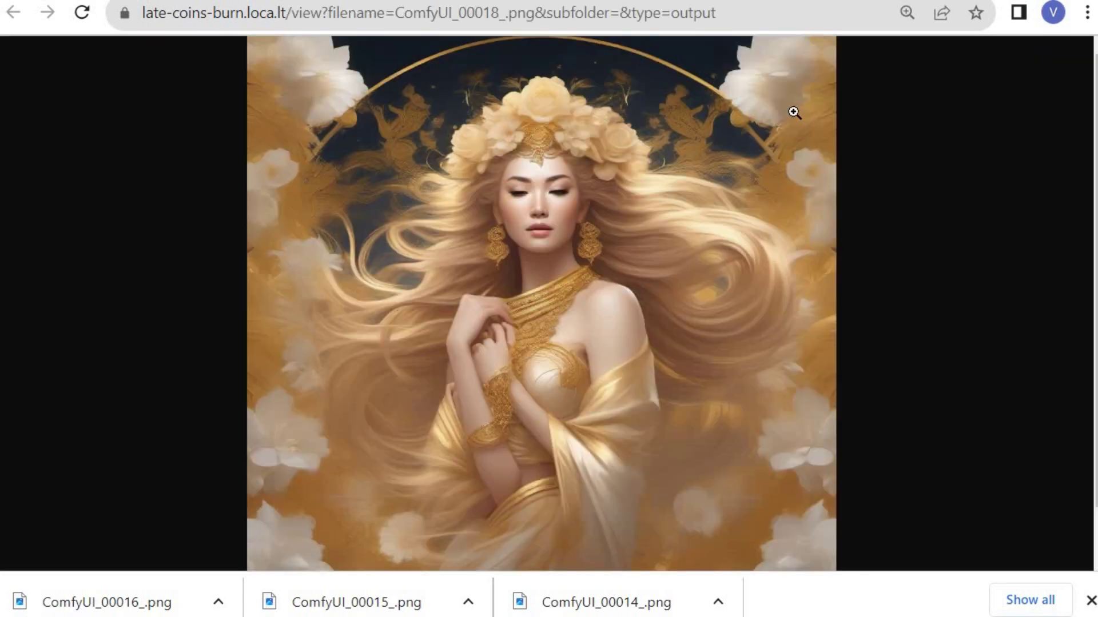